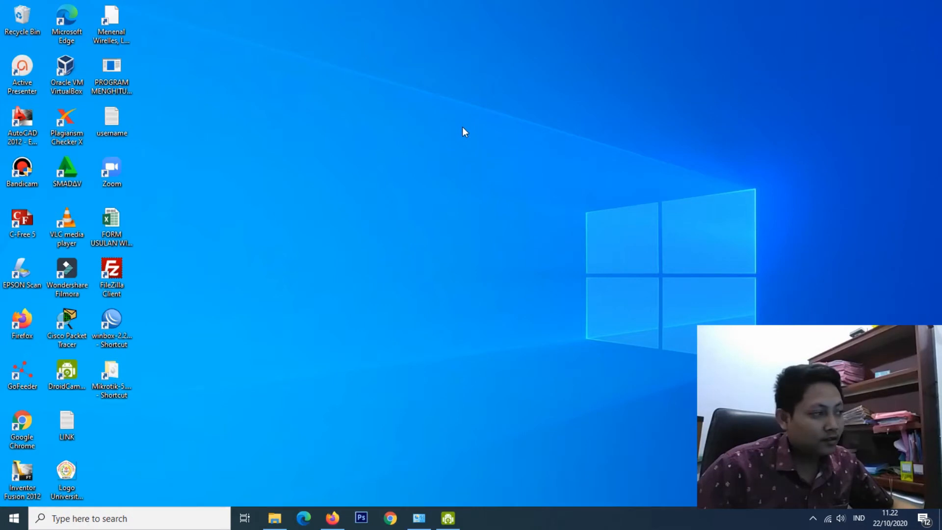
right_click(435, 130)
left_click(458, 164)
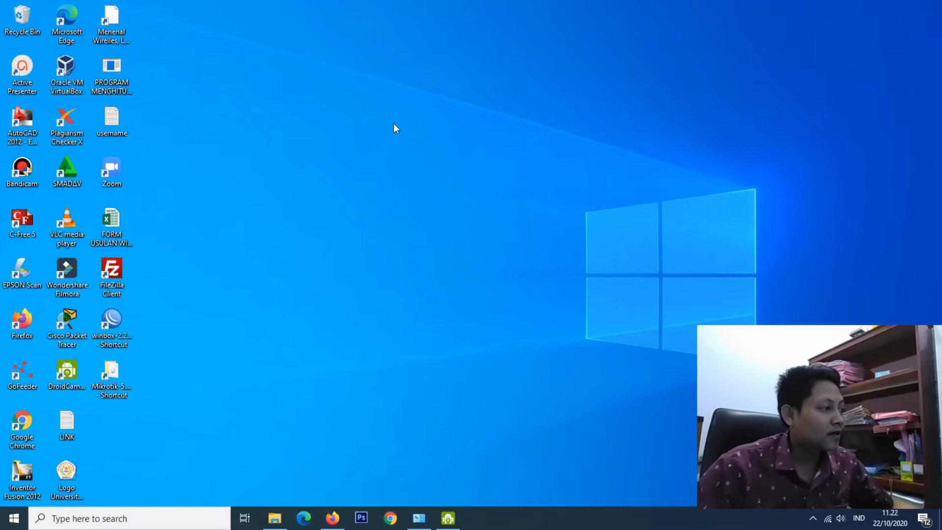
- In Oracle VM VirtualBox, start a new virtual machine named mikrotik, type Other, version Other/Unknown, with 1024 MB of memory
double_click(68, 70)
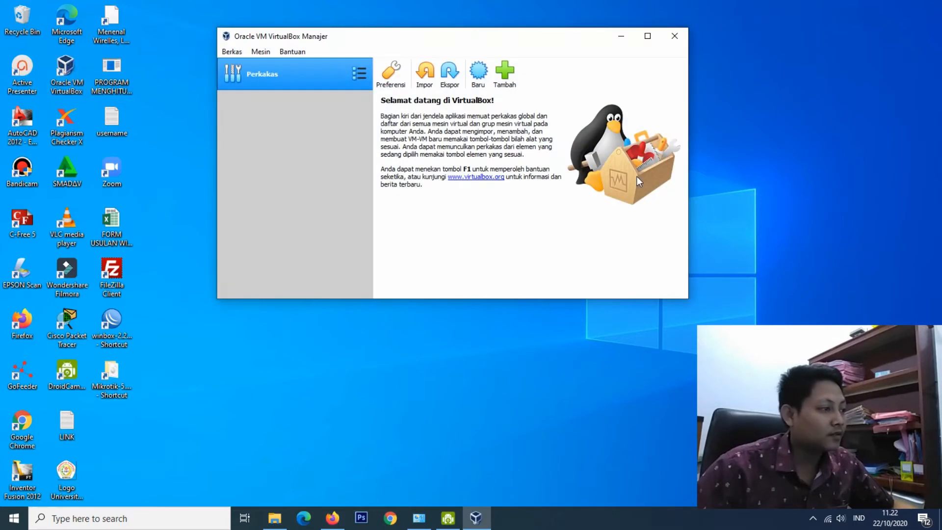
left_click_drag(455, 37, 490, 50)
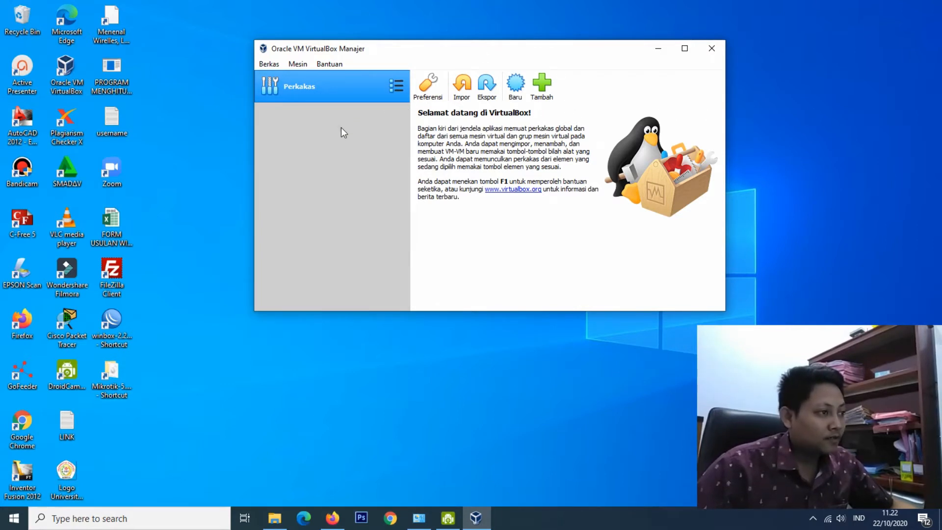
left_click(514, 95)
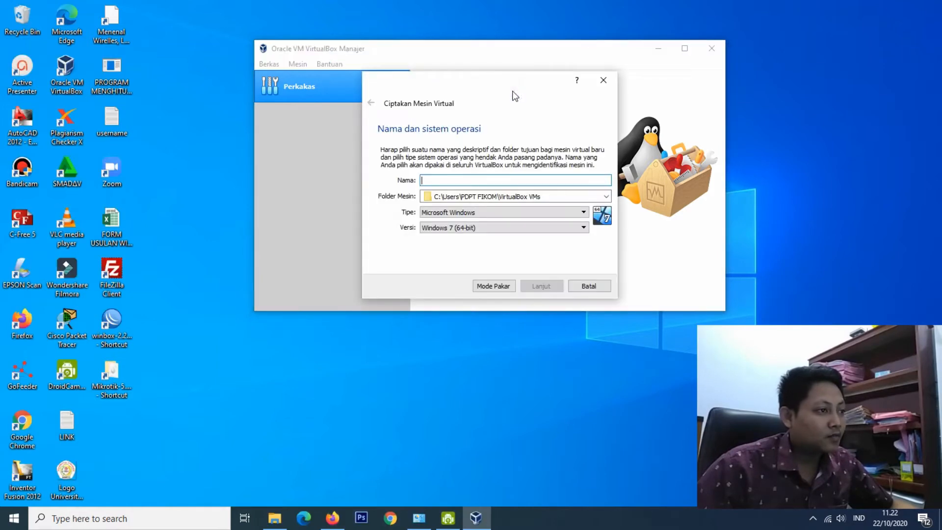
left_click_drag(456, 84, 492, 78)
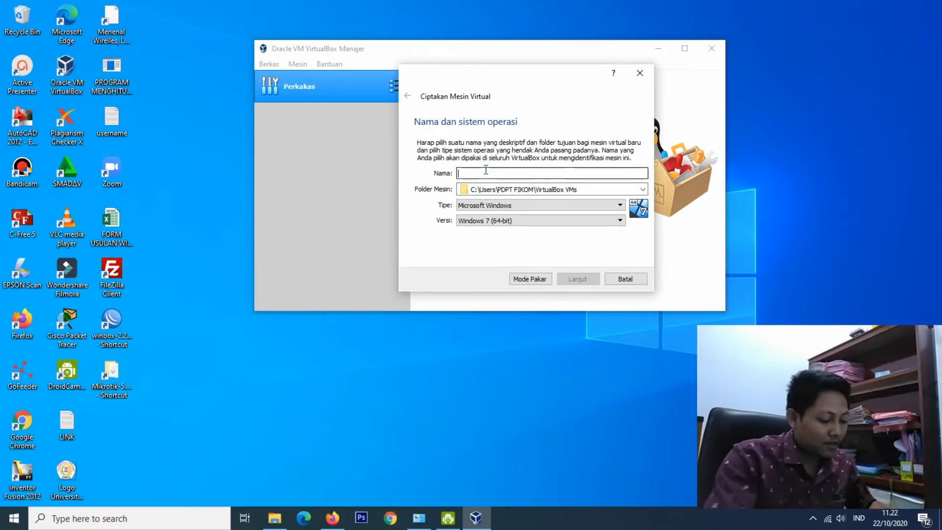
type("mikrotik")
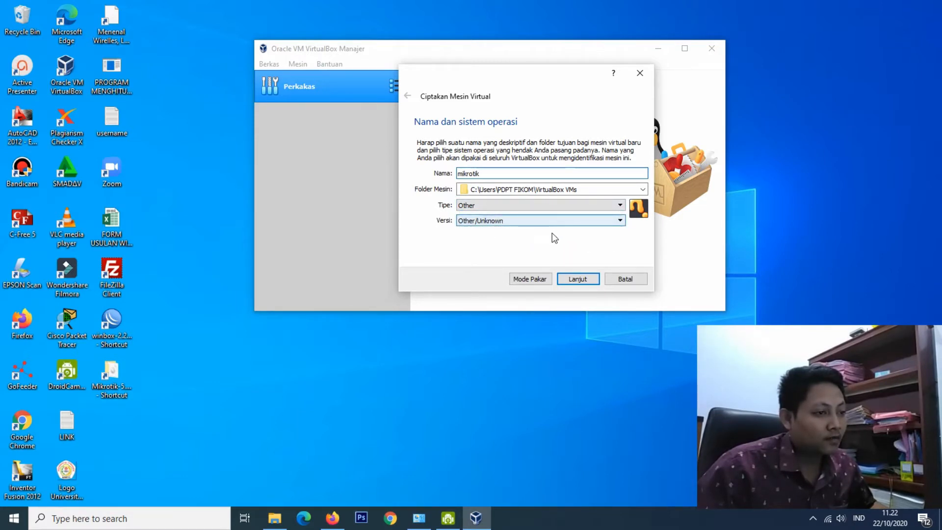
left_click(575, 280)
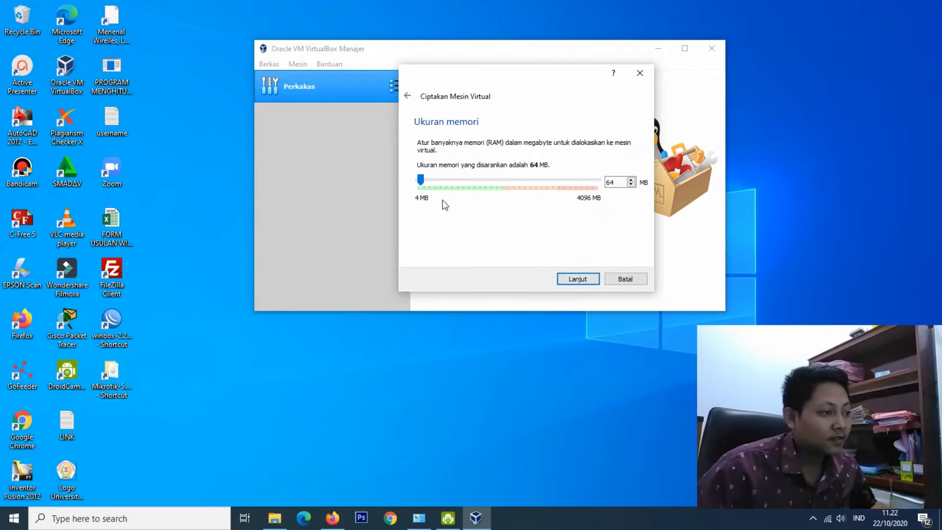
left_click_drag(419, 178, 463, 182)
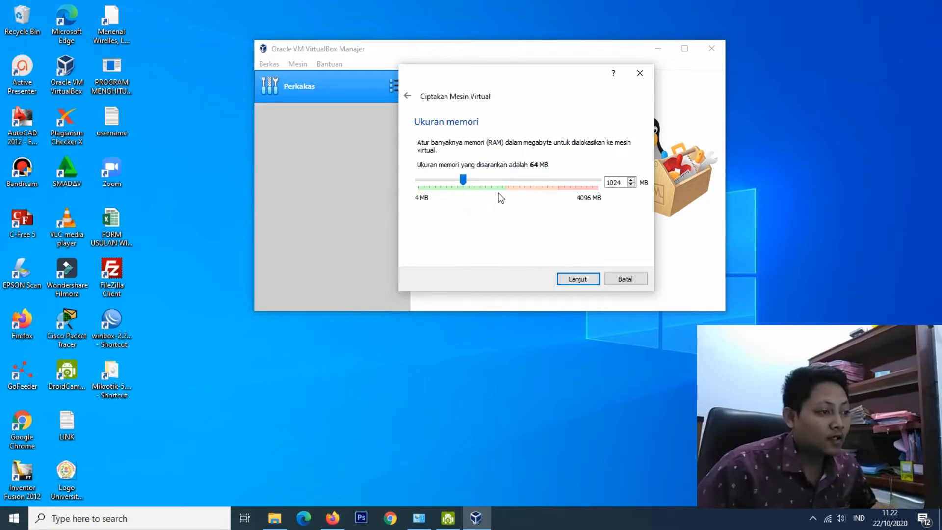
left_click(578, 279)
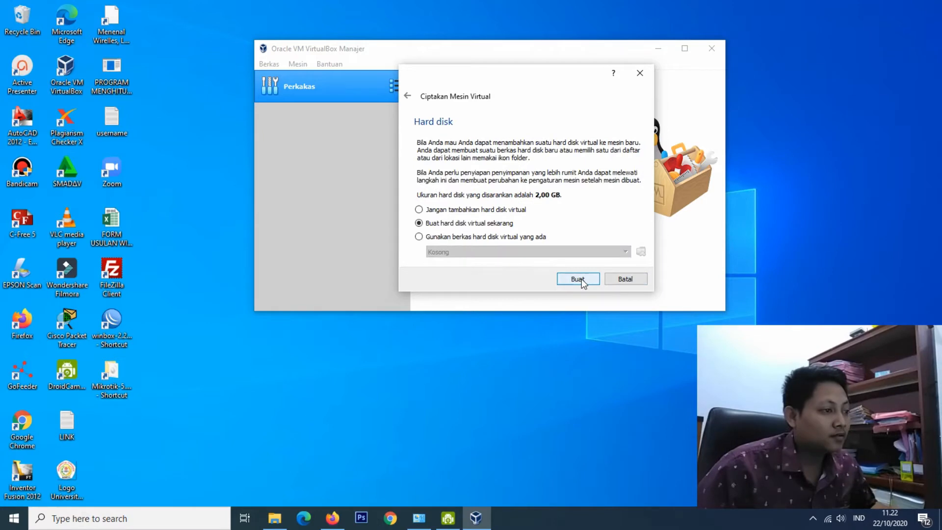
- Create a new VDI virtual hard disk of 3,99 GB for the machine and finish creating it
left_click(581, 278)
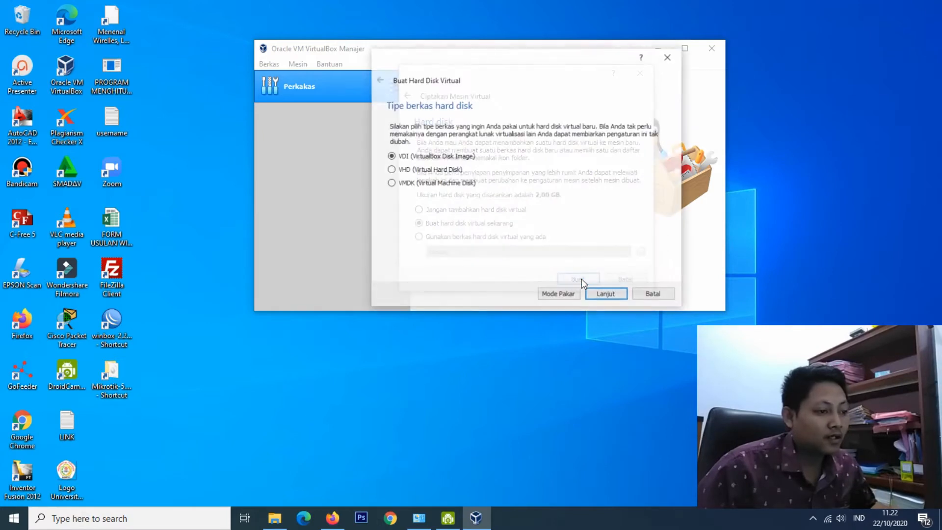
left_click(617, 297)
left_click(602, 294)
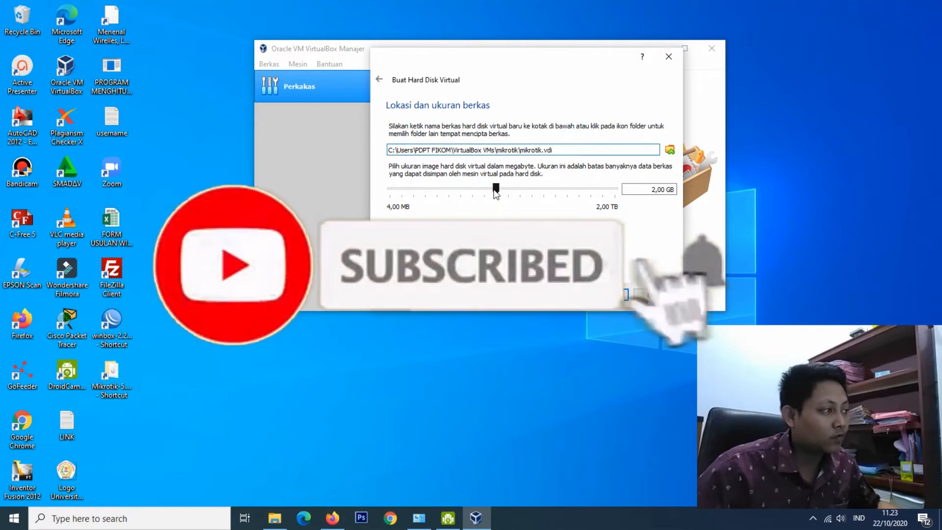
mouse_move(498, 193)
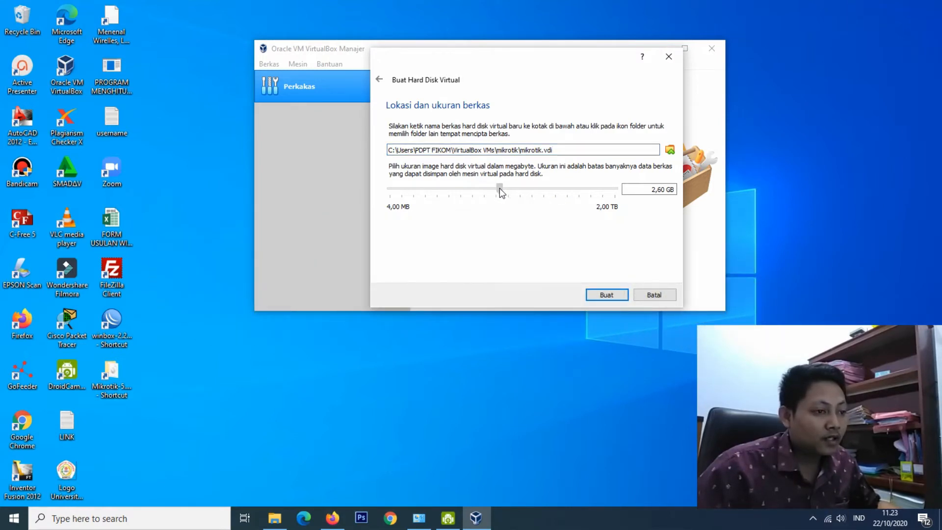
left_click_drag(500, 188, 508, 194)
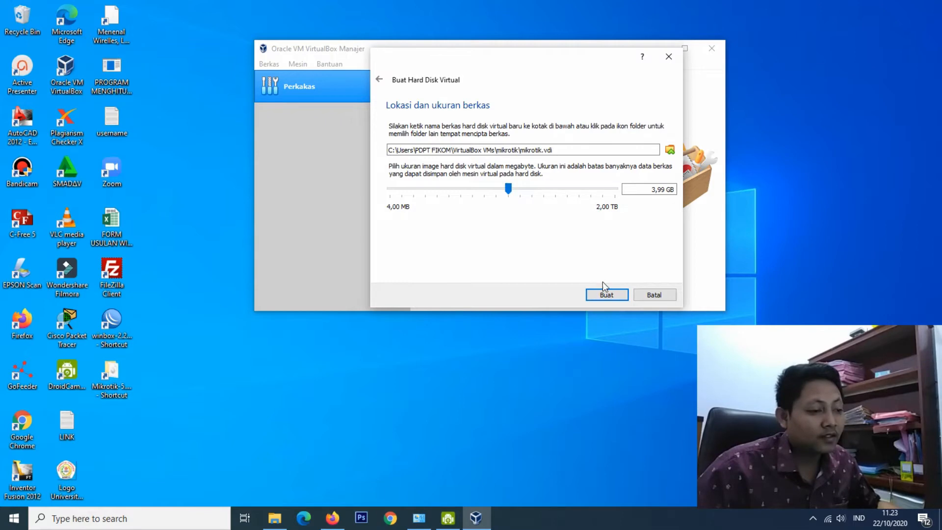
left_click(603, 295)
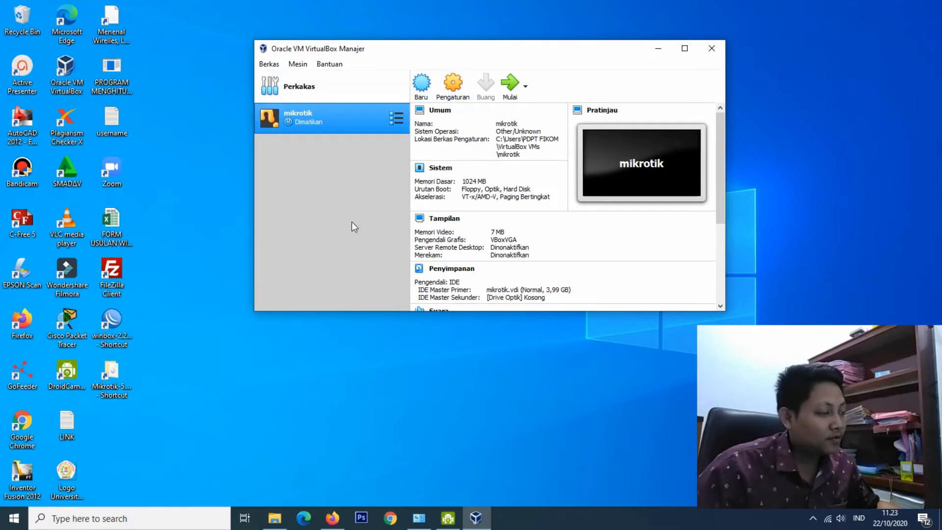
- Check the Mikrotik-5.20_Full_Lev6 disc image in its folder through the desktop shortcut
left_click(655, 49)
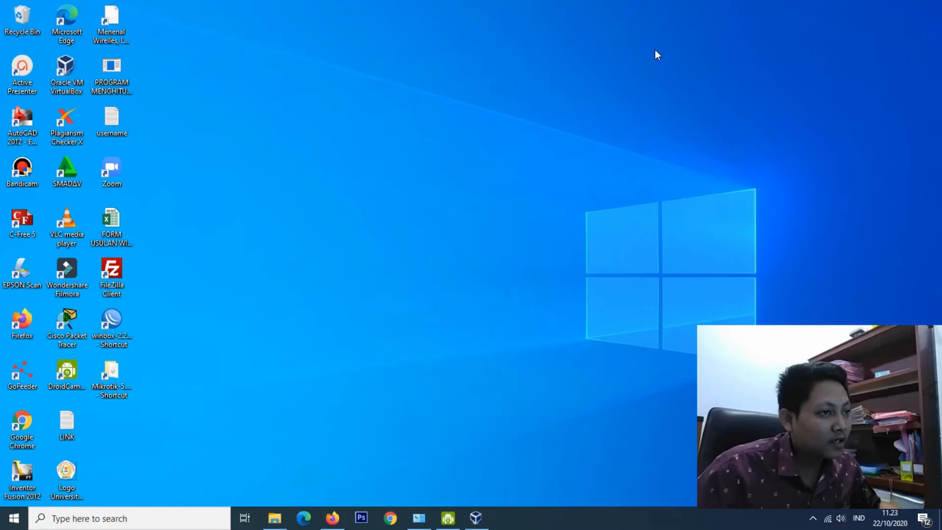
double_click(114, 381)
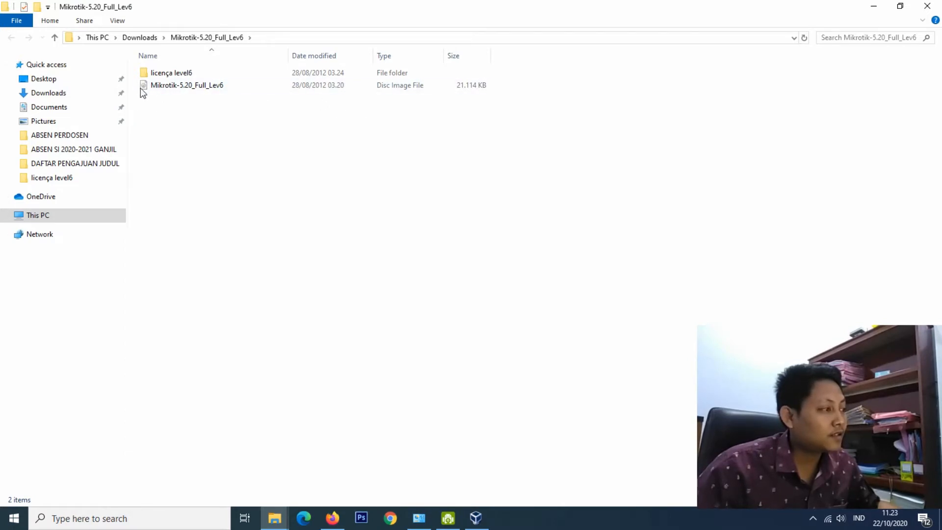
left_click(179, 86)
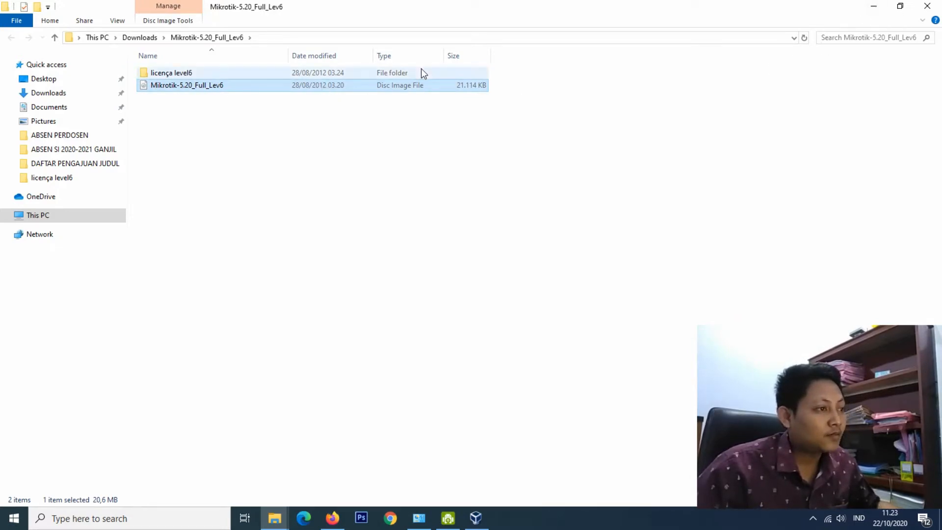
left_click_drag(513, 122, 458, 78)
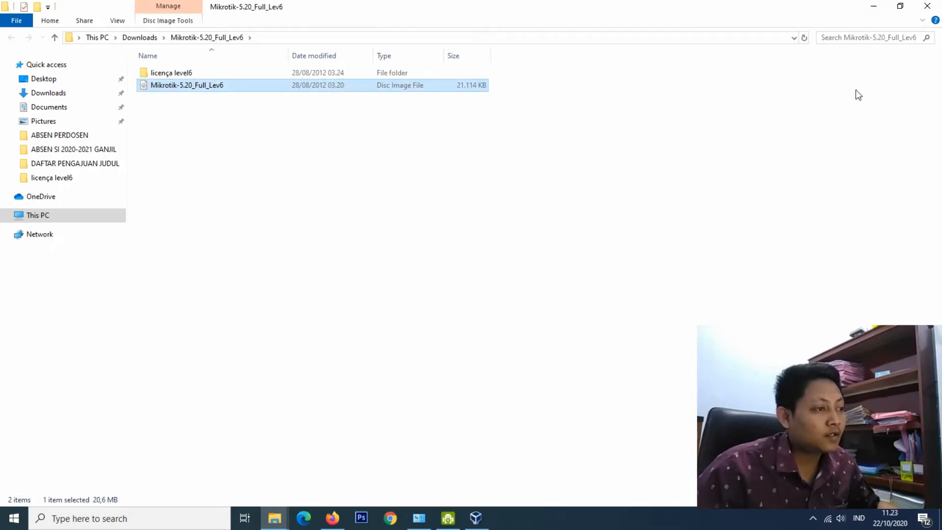
left_click(874, 7)
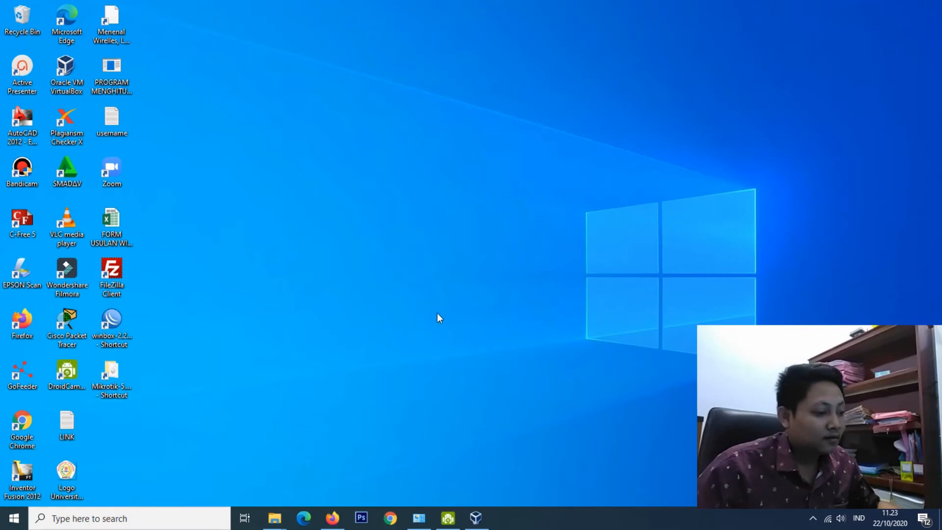
- Back in VirtualBox, attach the mikrotik machine's network adapter 1 to Adaptor Ter-bridge with promiscuous mode set to Ijinkan Semua
left_click(475, 517)
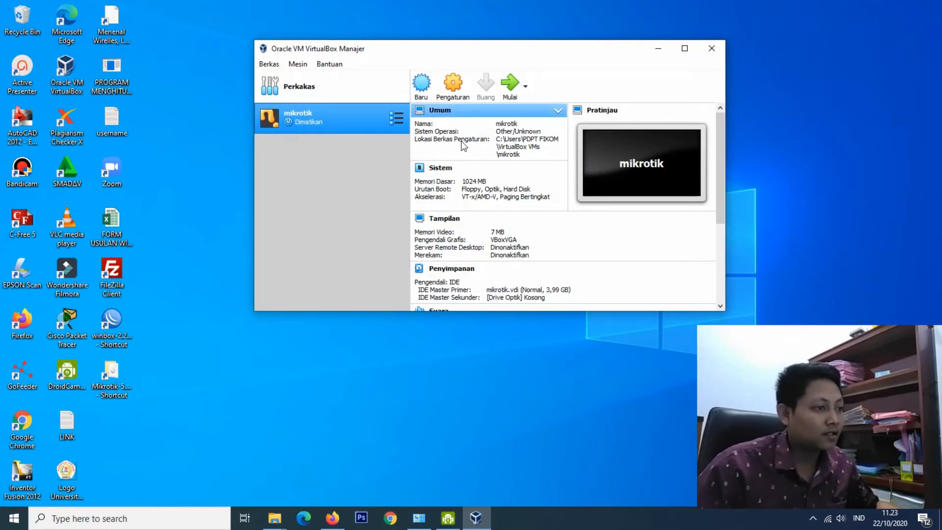
left_click(448, 96)
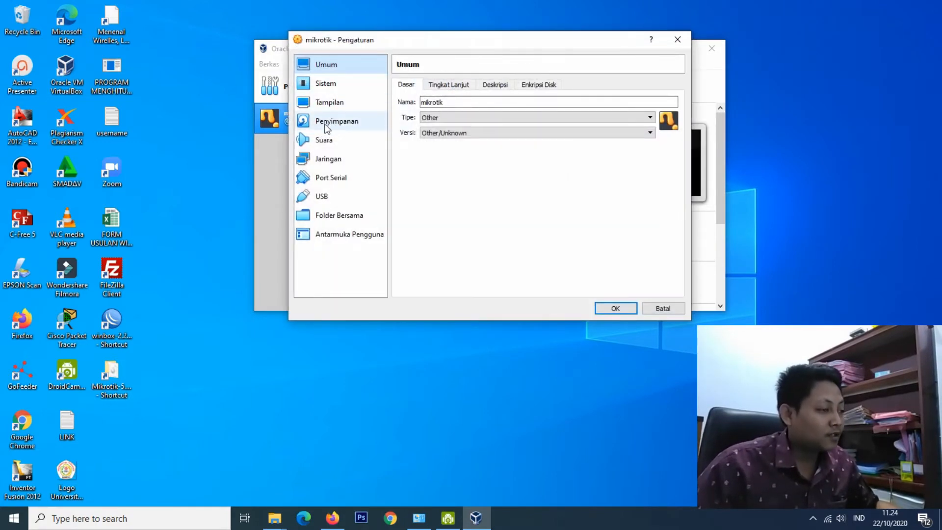
left_click(319, 160)
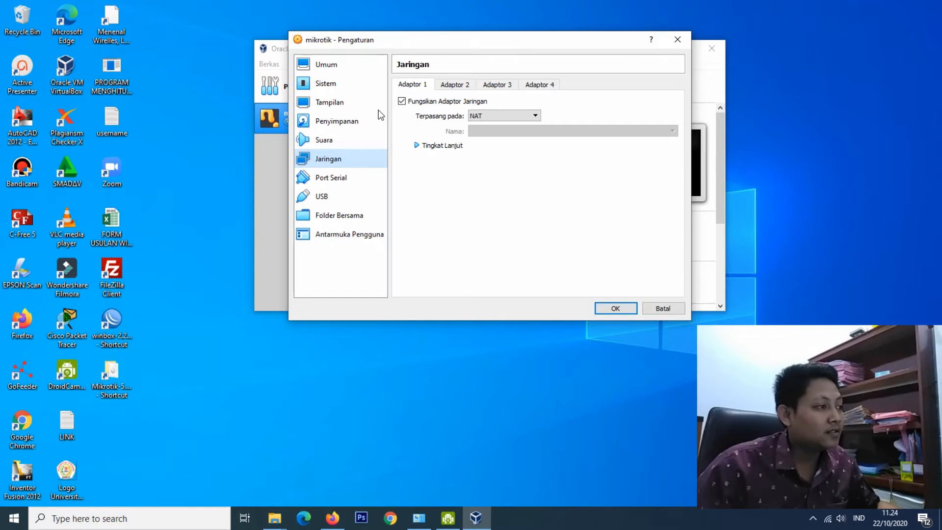
left_click(491, 116)
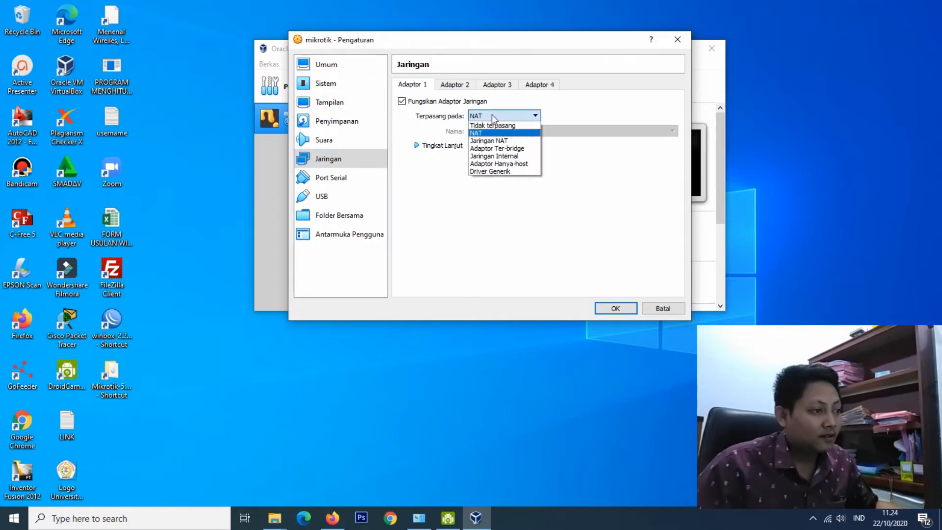
left_click(501, 149)
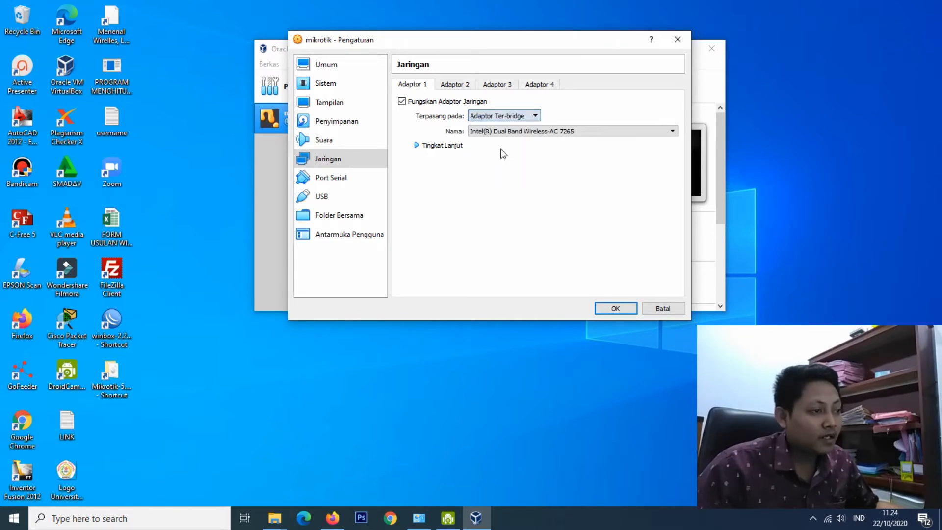
left_click(435, 147)
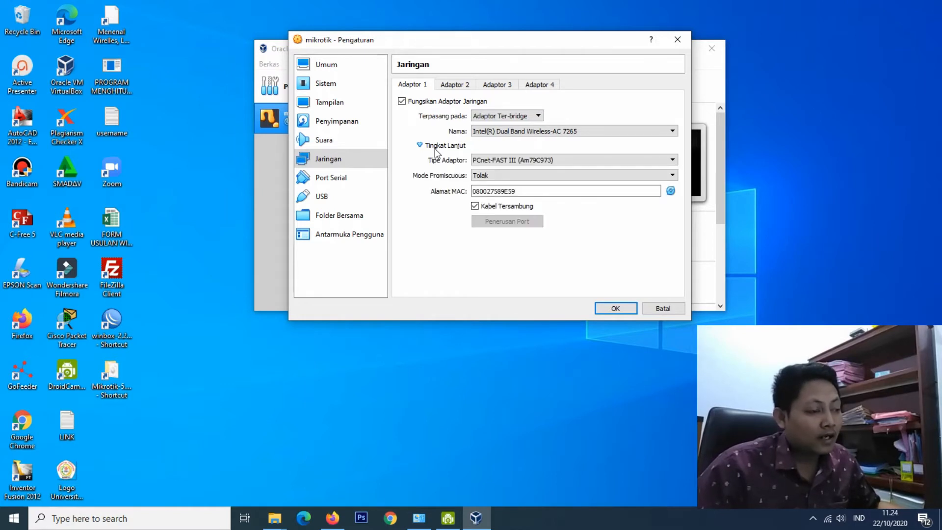
left_click(503, 175)
left_click(505, 199)
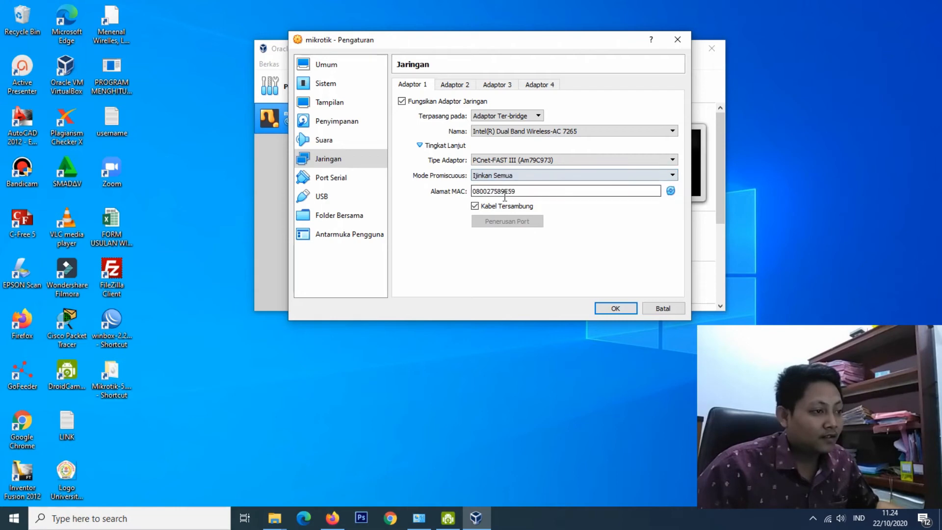
left_click(605, 304)
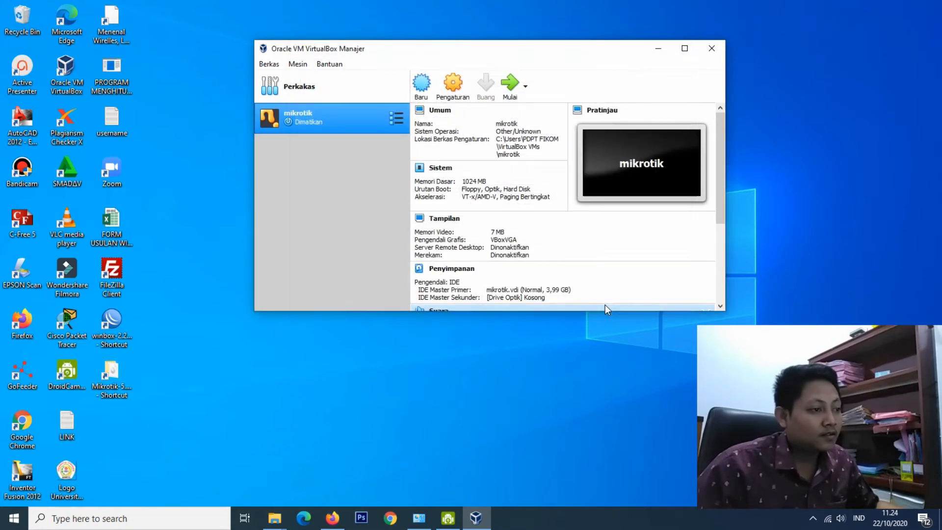
- Load the Mikrotik-5.20_Full_Lev6 disc image into the mikrotik machine's empty optical drive and save the settings
left_click(457, 87)
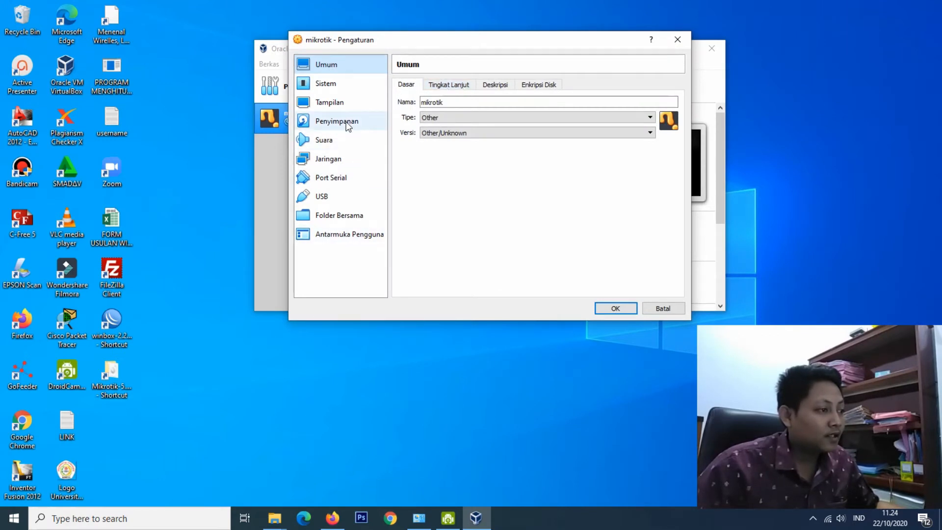
left_click(347, 124)
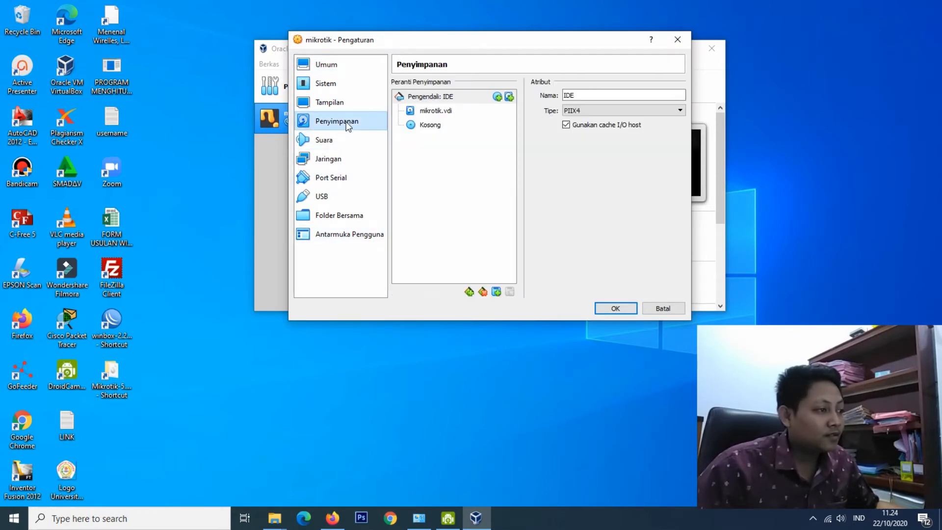
left_click(438, 125)
left_click(679, 96)
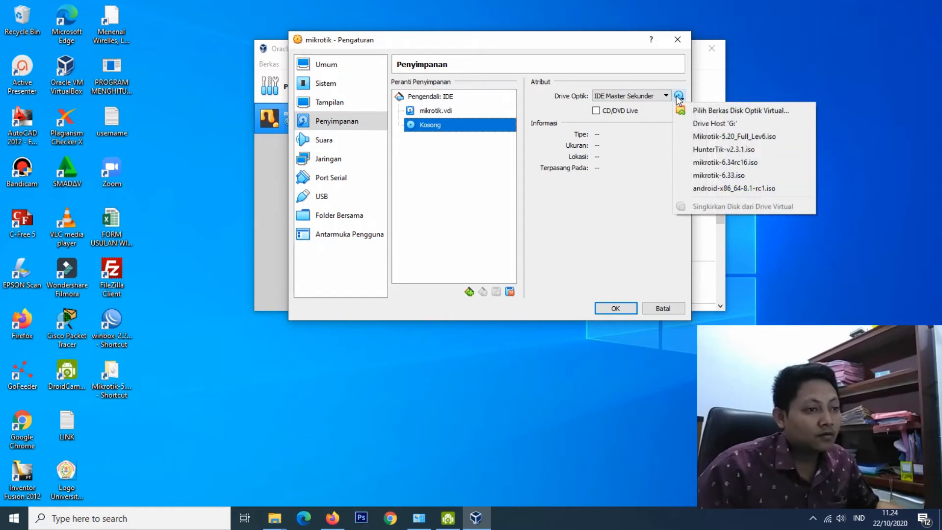
left_click(714, 111)
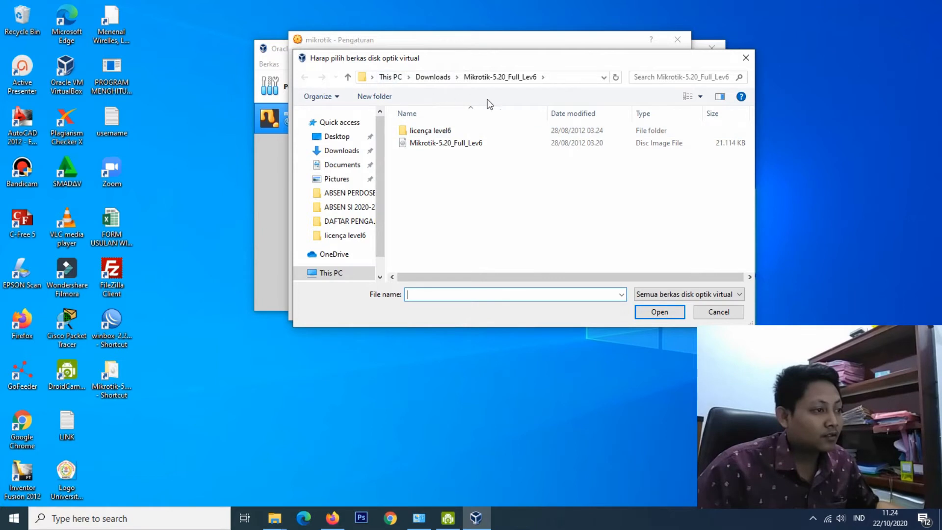
left_click(343, 137)
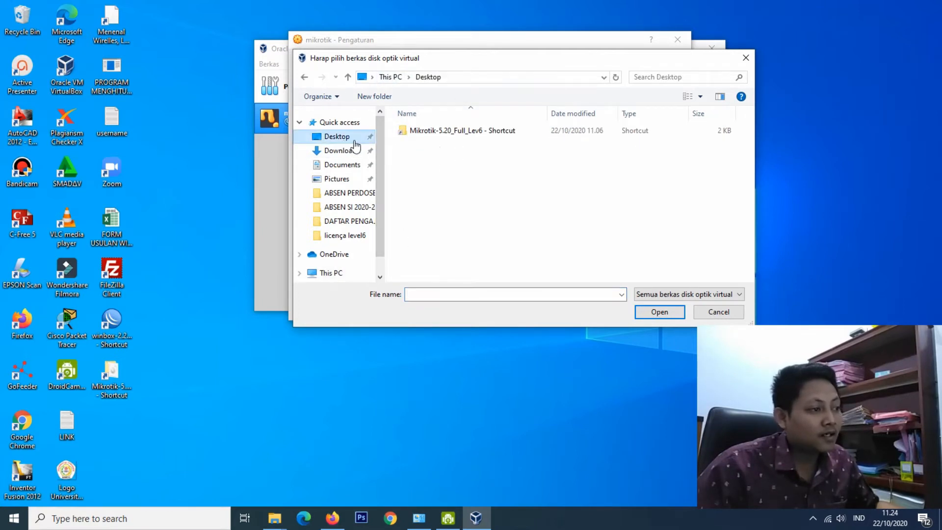
double_click(469, 132)
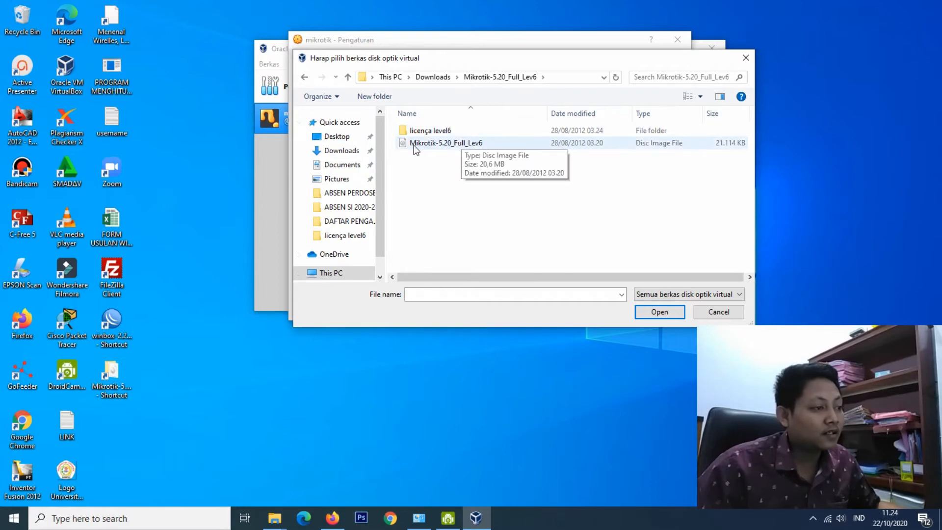
double_click(466, 144)
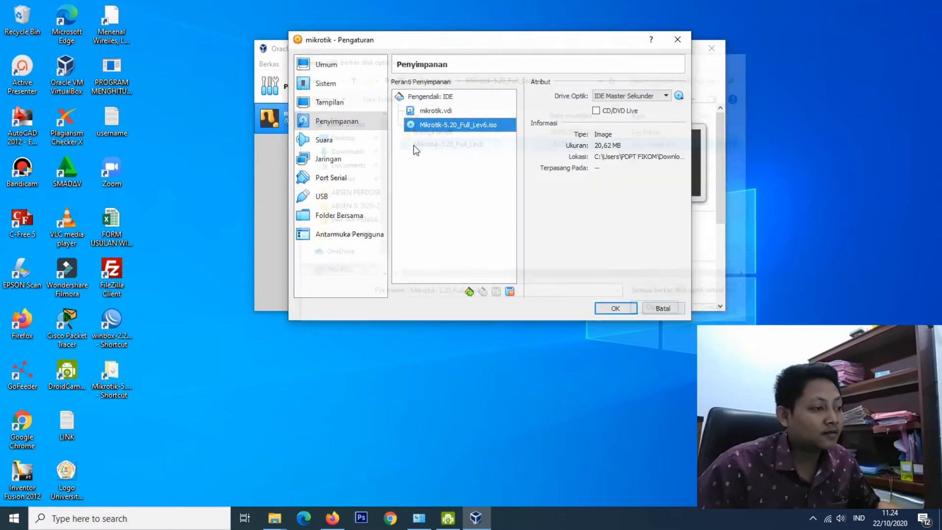
left_click(613, 308)
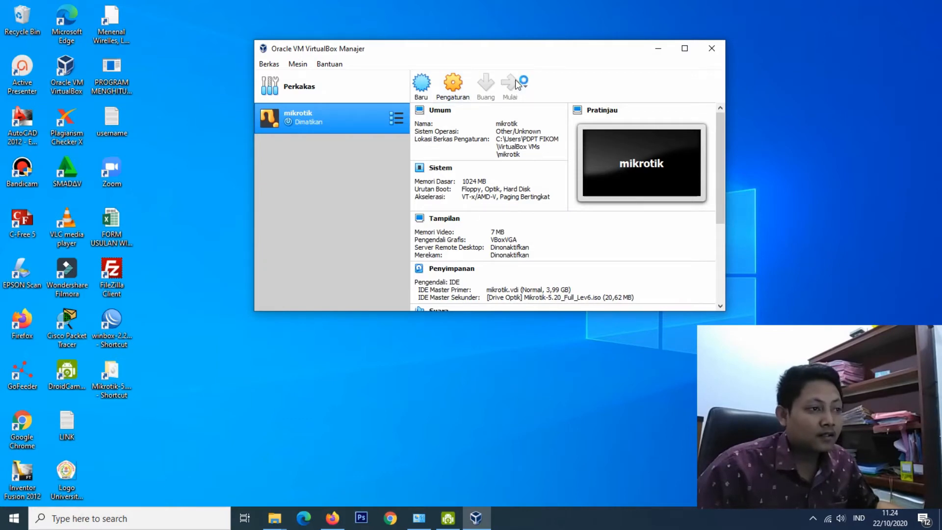
- Minimize the VirtualBox manager, refresh the desktop, and dismiss the keyboard-capture notice in the running mikrotik machine
left_click(658, 48)
right_click(338, 90)
left_click(356, 126)
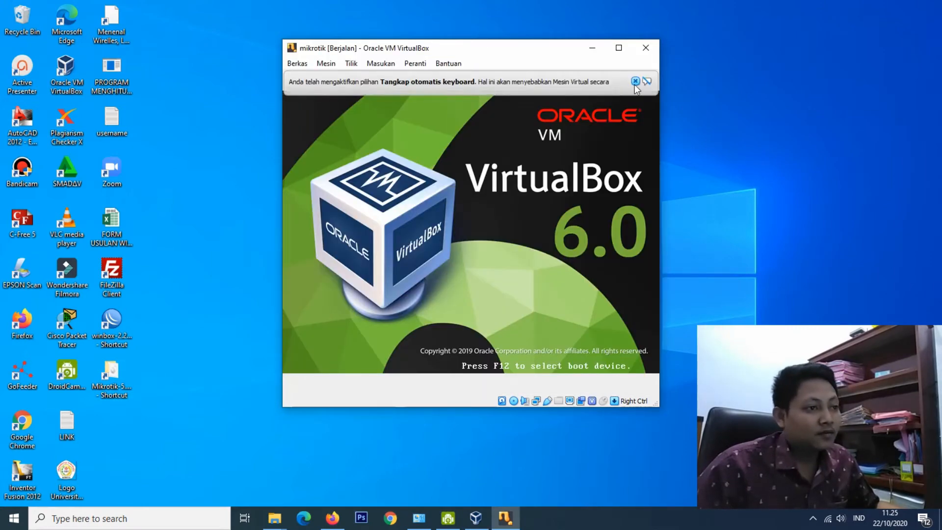
left_click(637, 82)
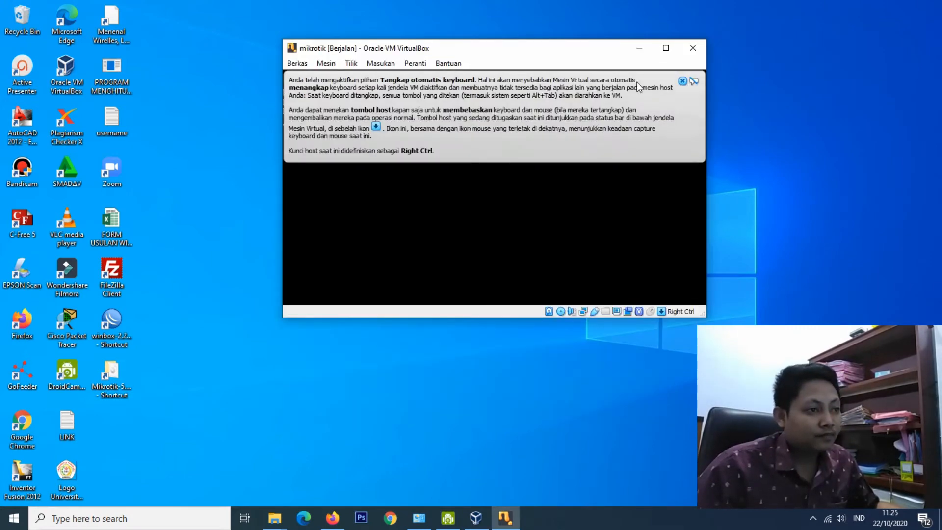
left_click(683, 82)
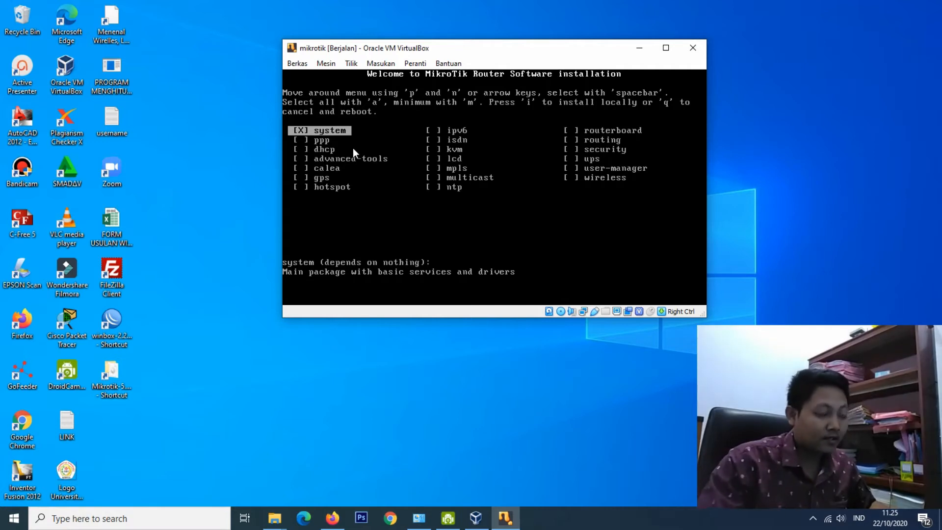
- Mark ppp and all the remaining MikroTik packages for installation
key("Down")
key("space")
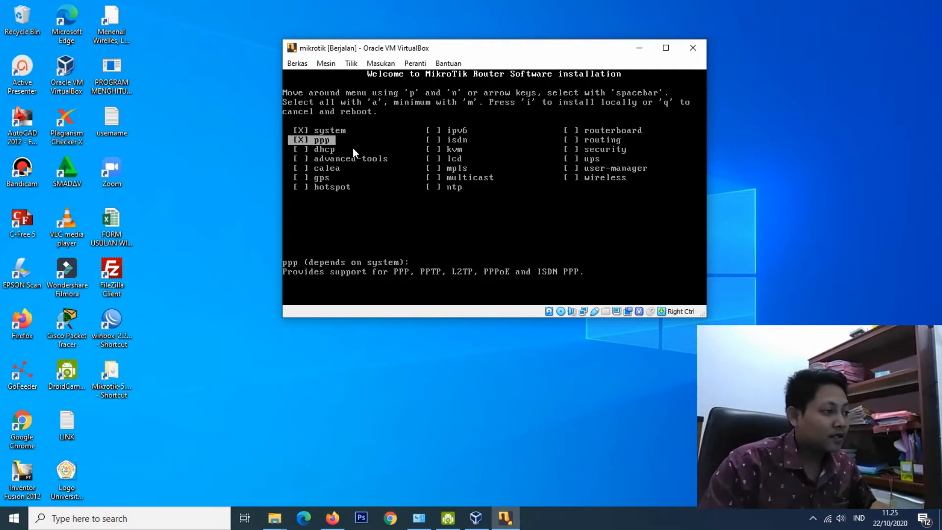
key("a")
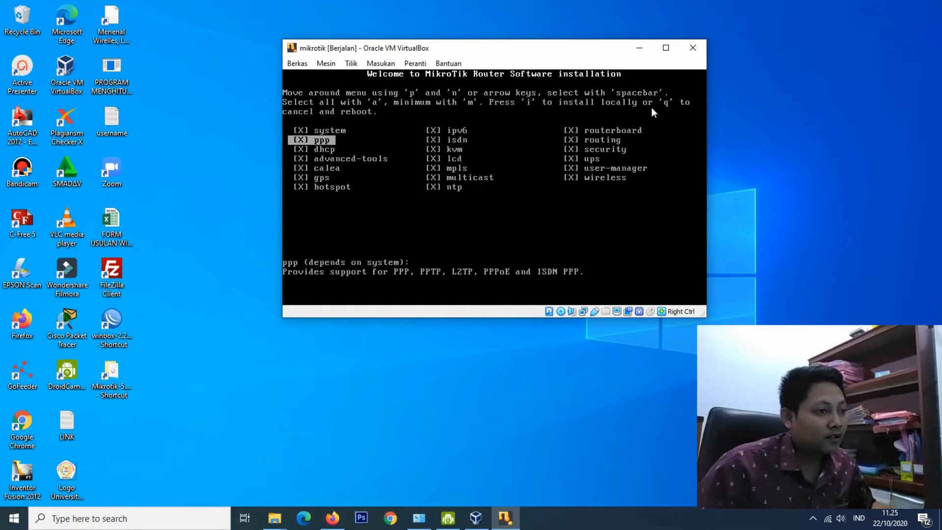
- Install the marked packages locally, answering y to keeping the old configuration and to erasing the disk, and reboot the machine
key("i")
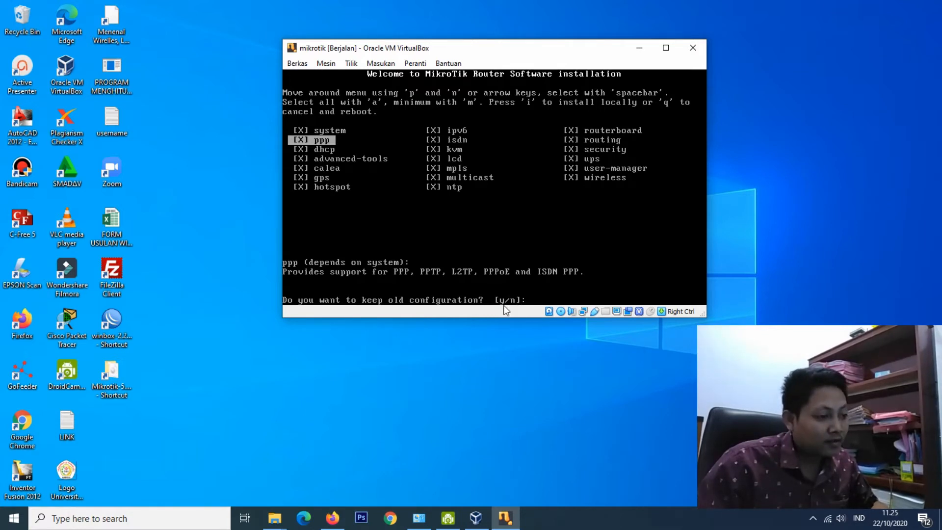
type("y/n]:")
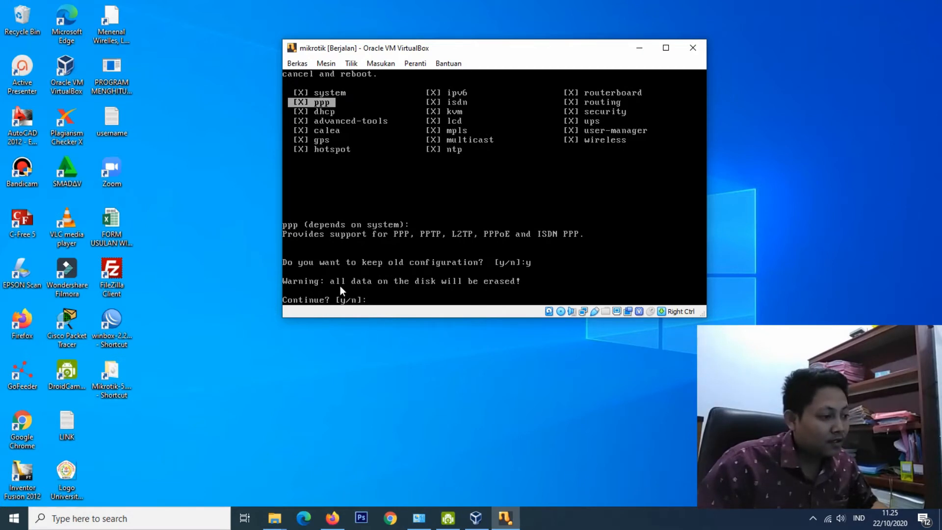
type("y")
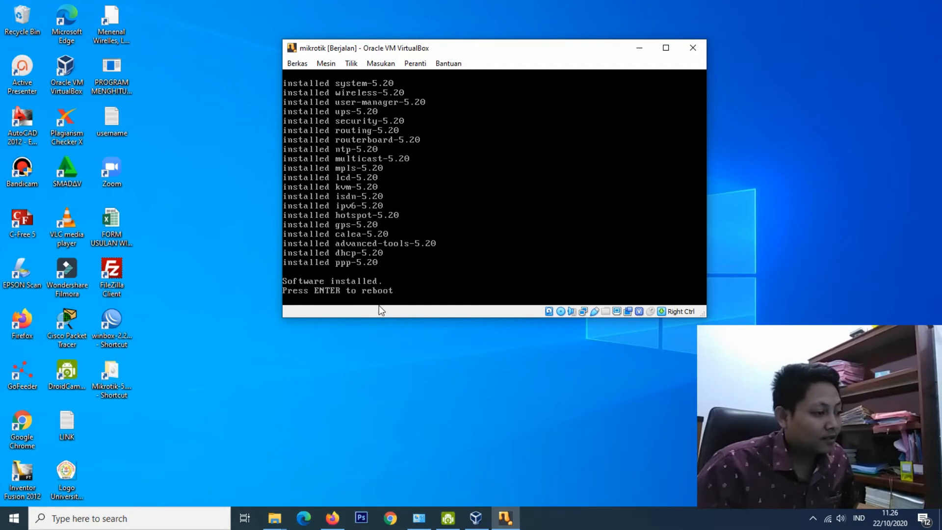
key("Return")
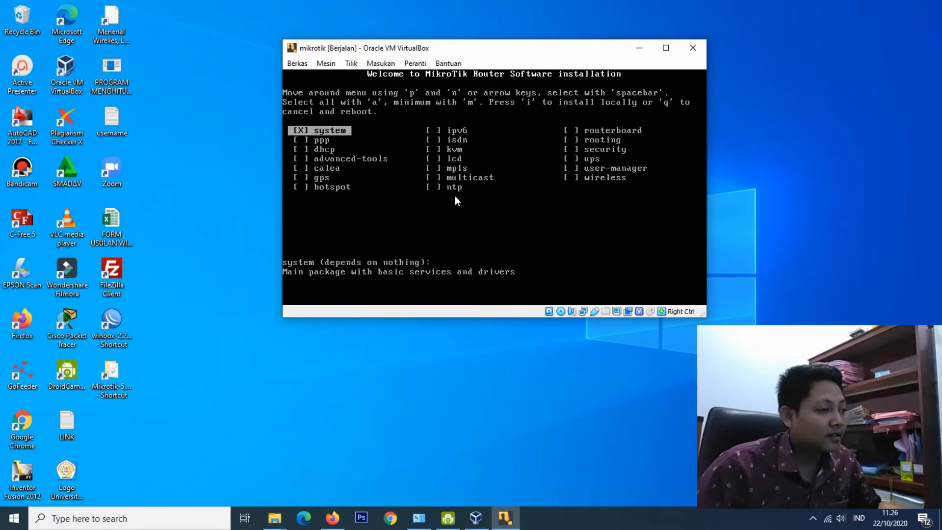
- Remove the Mikrotik-5.20_Full_Lev6.iso disc from the machine's virtual optical drive by forcing the unmount
left_click(414, 63)
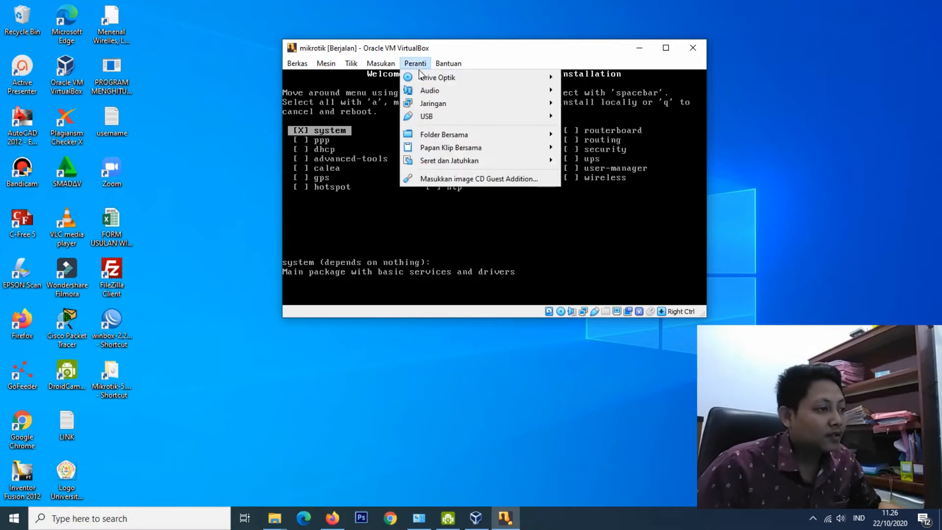
mouse_move(511, 78)
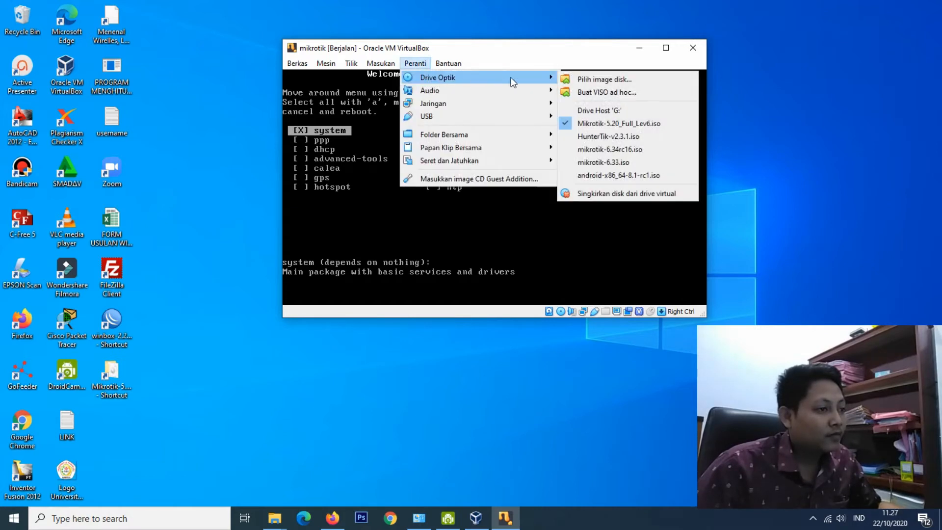
left_click(611, 193)
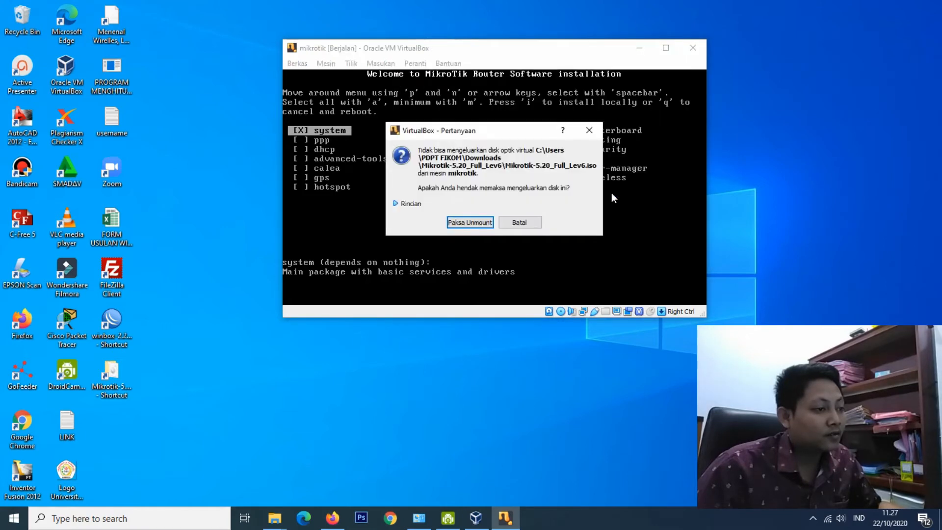
left_click(461, 223)
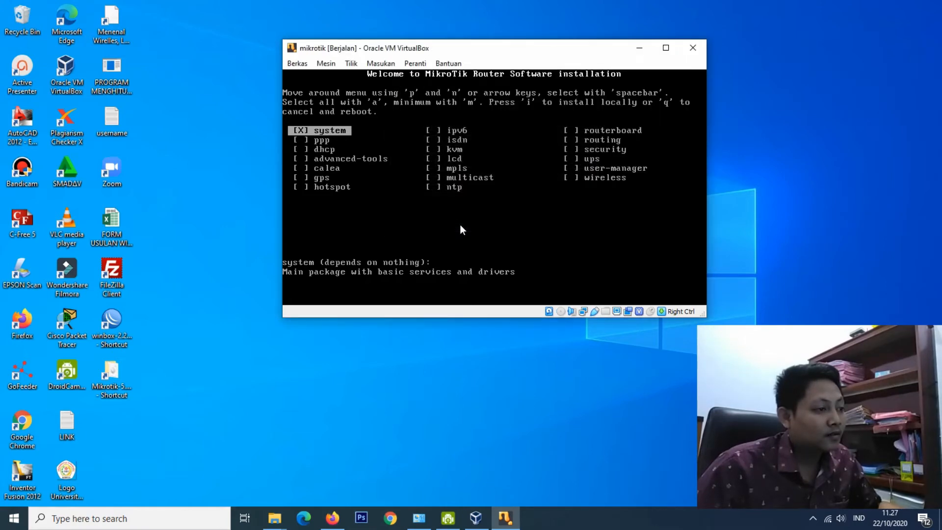
- Reset the mikrotik virtual machine and answer Y to the disk error check at startup
left_click(327, 65)
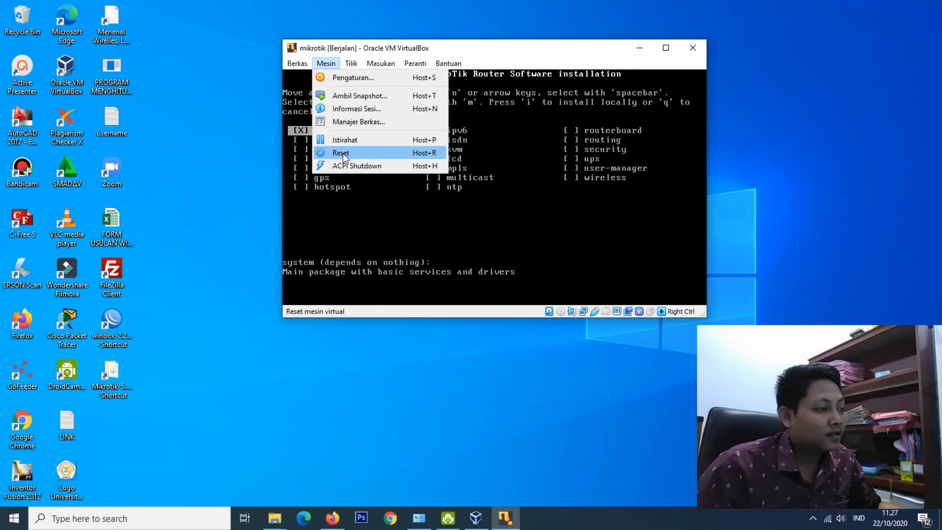
left_click(343, 153)
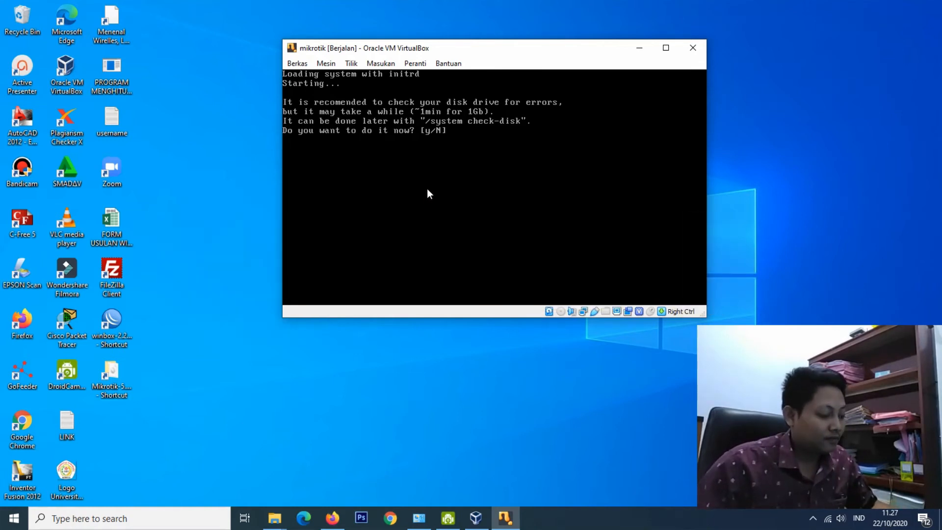
type("Y")
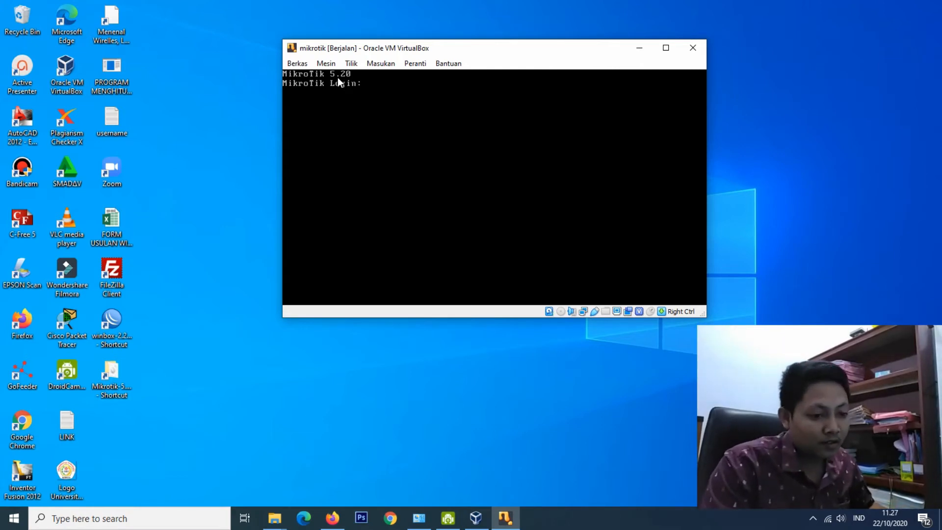
- Log in to MikroTik 5.20 as admin with a blank password and continue to the command prompt
type("ad")
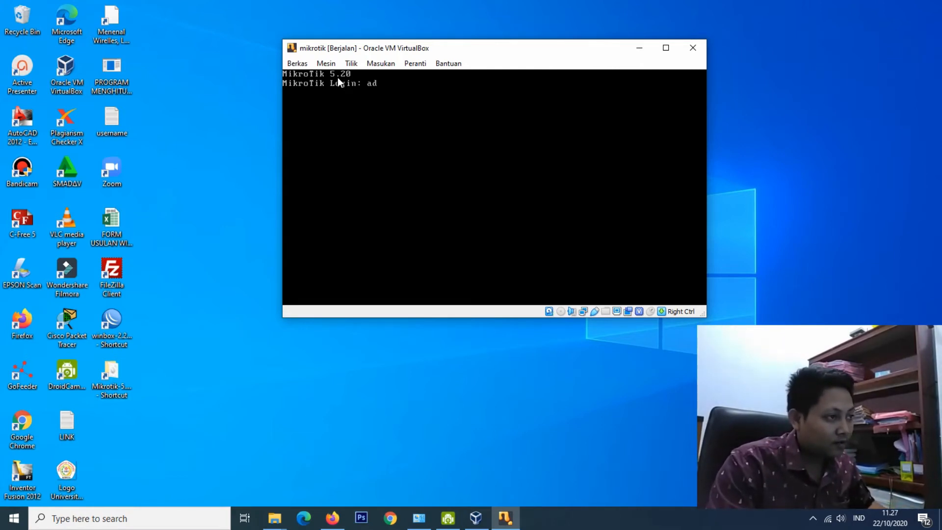
type("min")
key("Return")
key("Return")
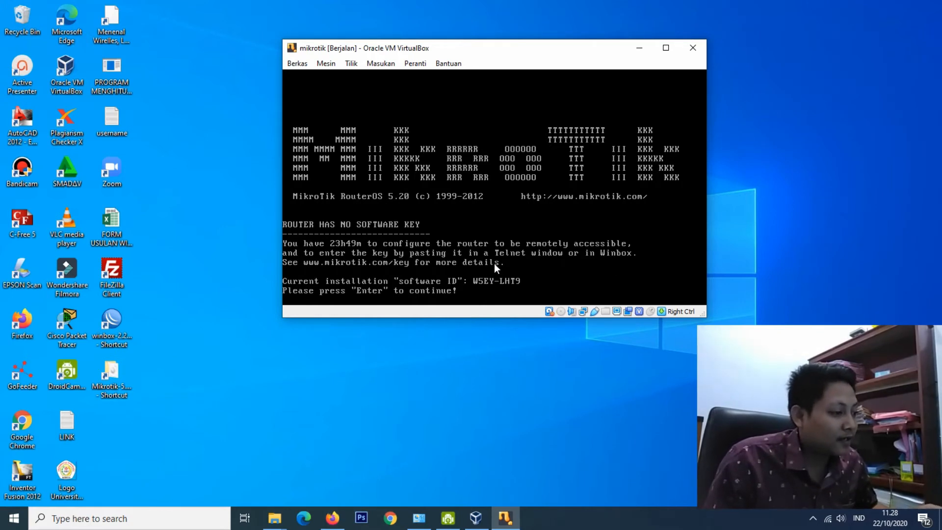
key("Return")
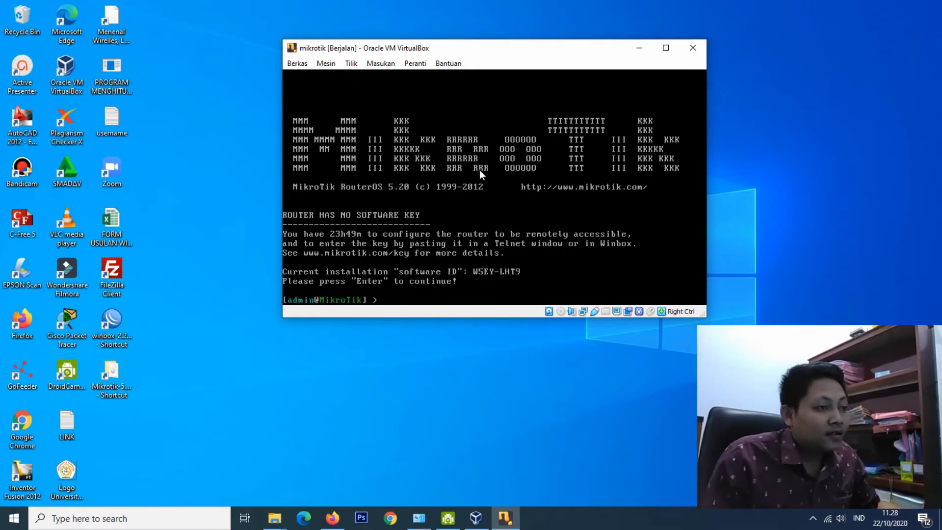
left_click_drag(514, 52, 546, 27)
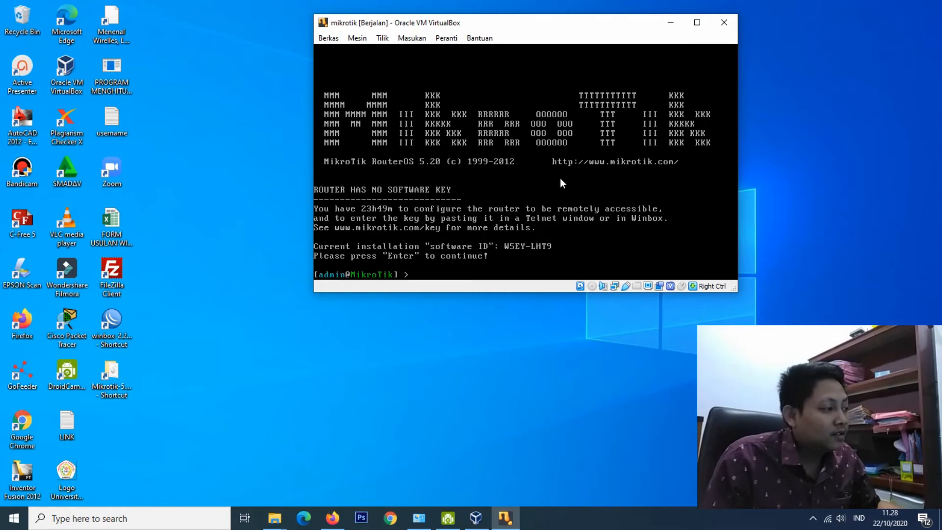
right_click(181, 134)
left_click(203, 172)
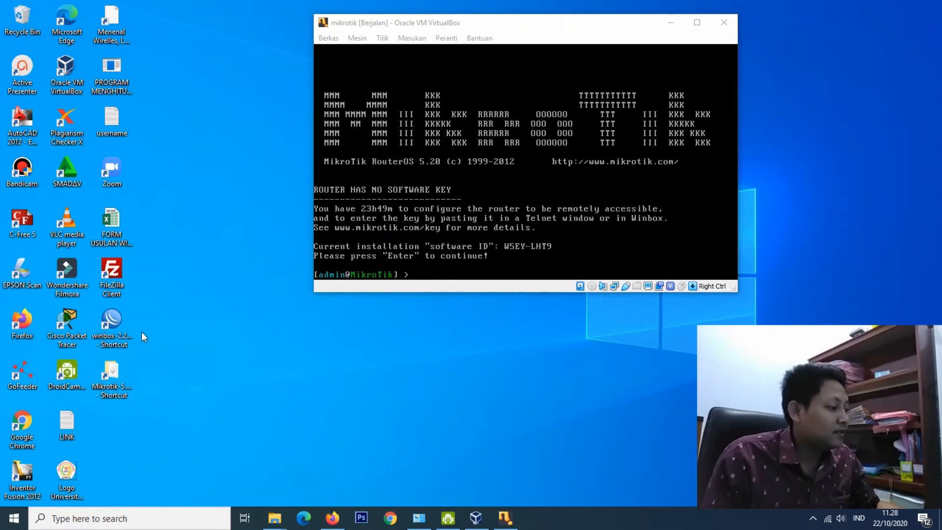
left_click_drag(181, 347, 120, 323)
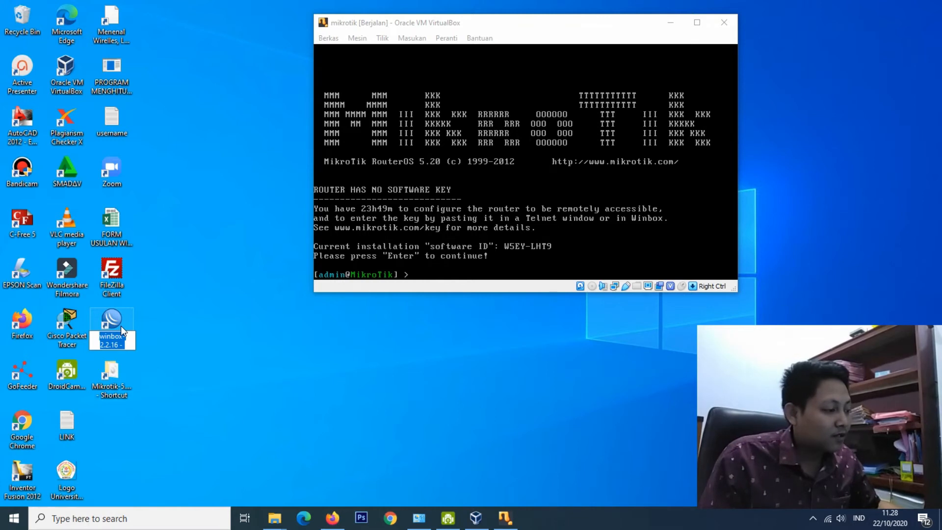
left_click(169, 299)
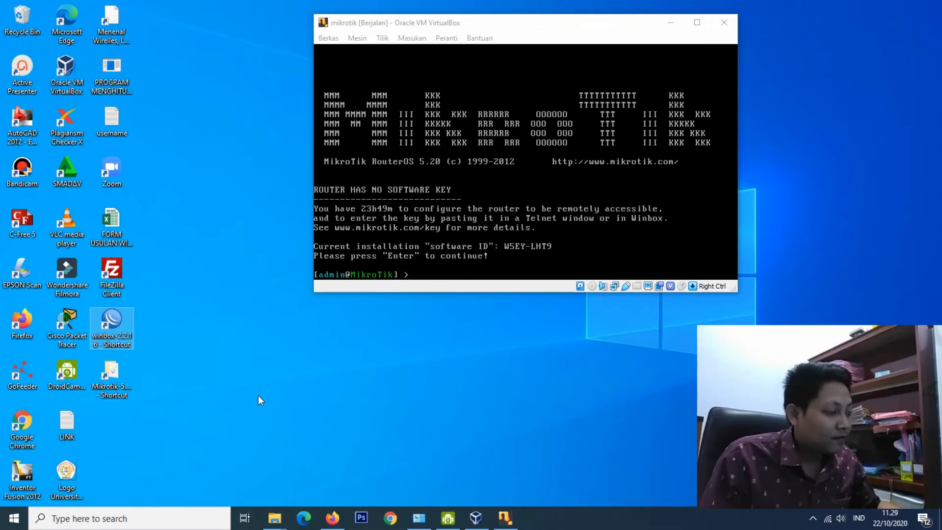
- Run the winbox-2.2.16 desktop shortcut as administrator and arrange its loader window beside the mikrotik machine's window
right_click(113, 332)
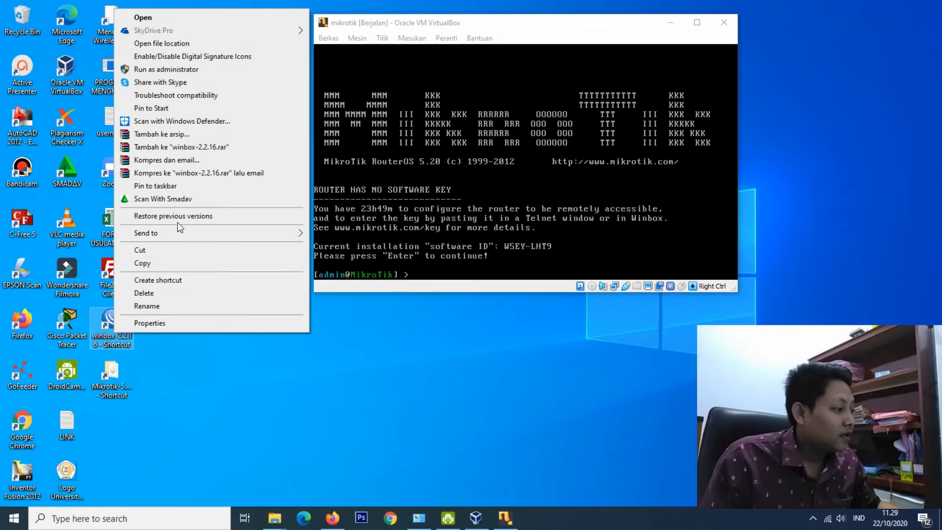
left_click(198, 69)
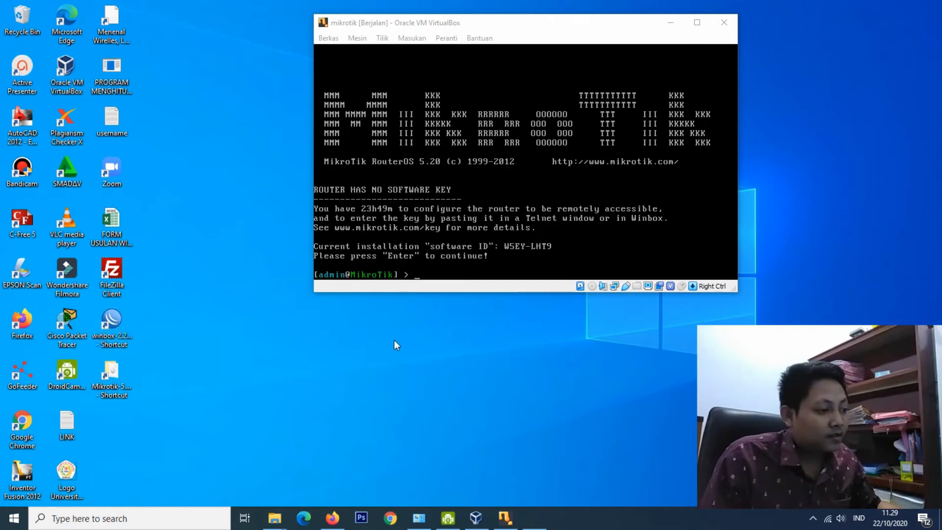
left_click_drag(265, 57, 268, 227)
left_click_drag(519, 21, 711, 9)
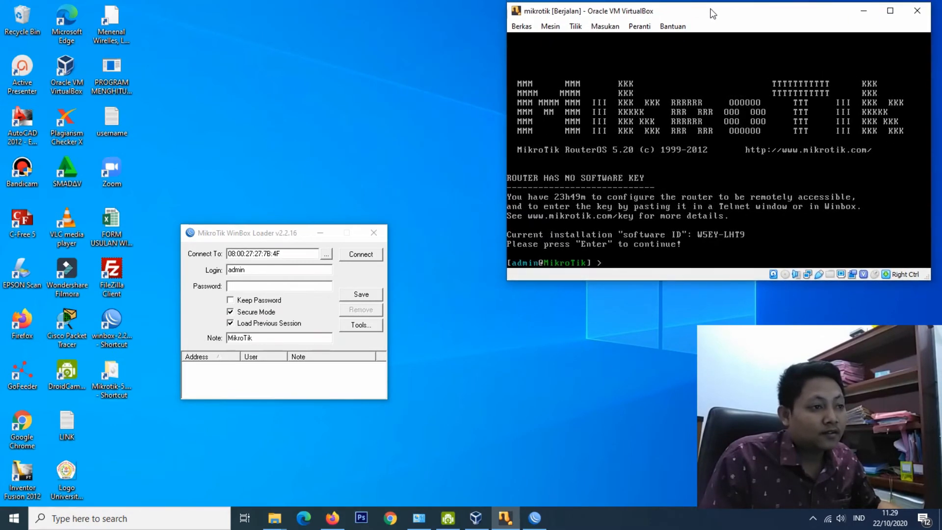
left_click_drag(224, 234, 218, 89)
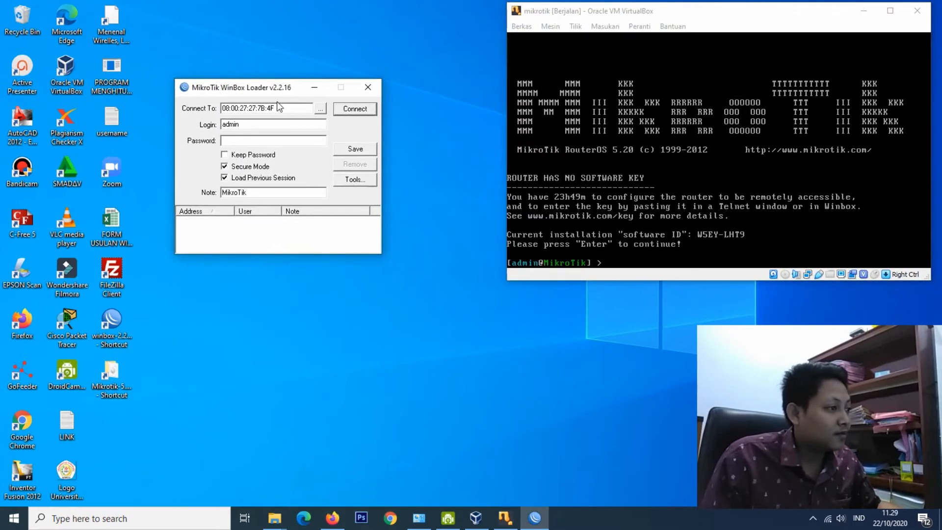
- In WinBox Loader, choose the discovered router 08:00:27:58:9E:59 as the connection target, keeping login admin and a blank password
left_click(322, 109)
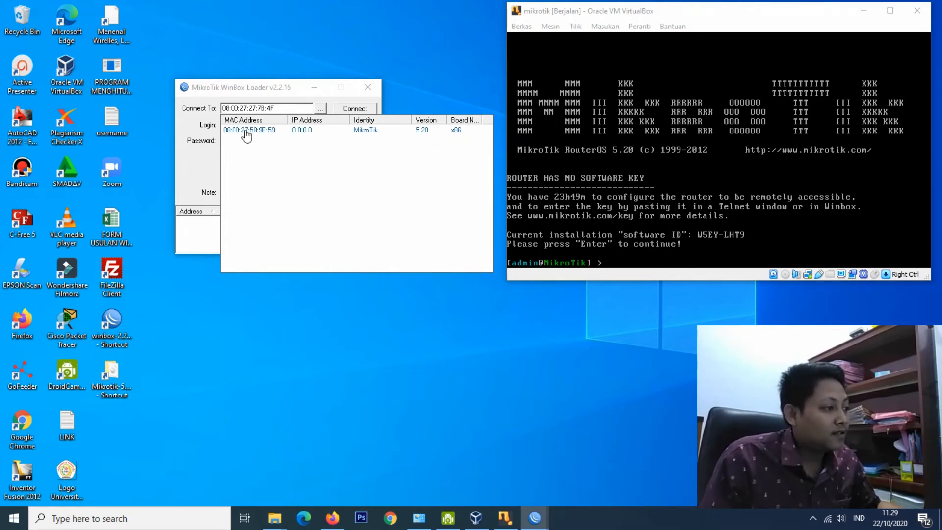
left_click(632, 12)
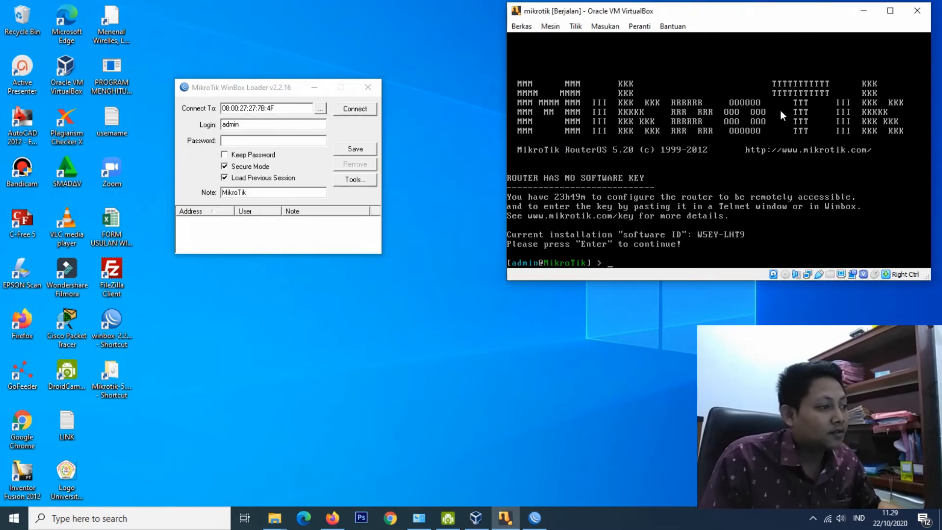
left_click(320, 108)
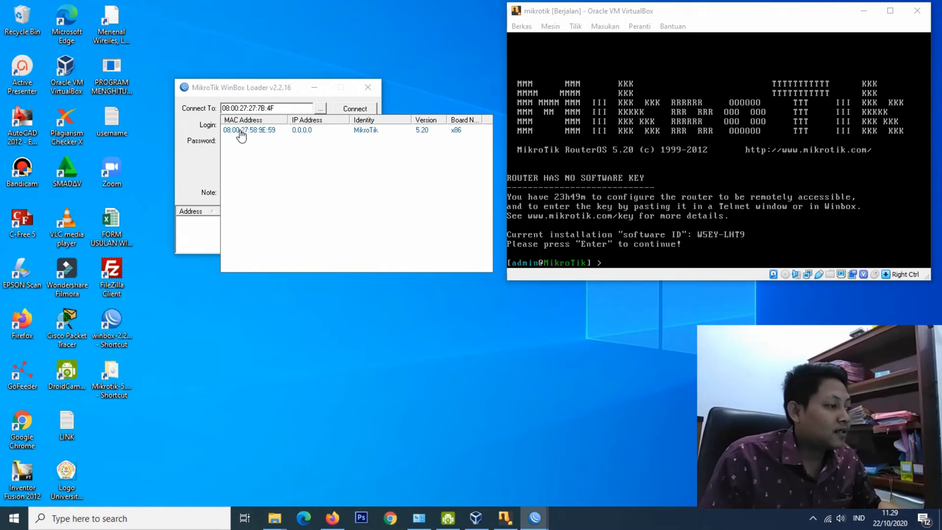
left_click(240, 131)
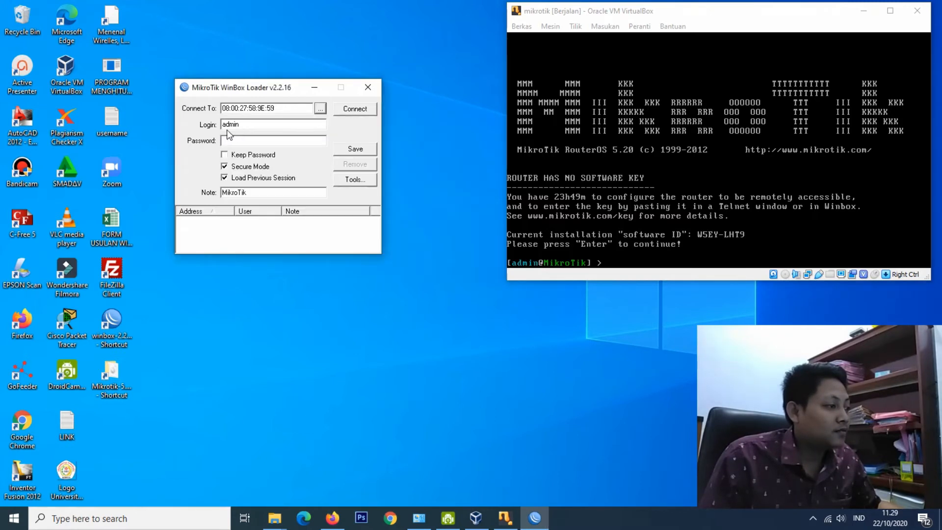
left_click_drag(268, 126, 192, 117)
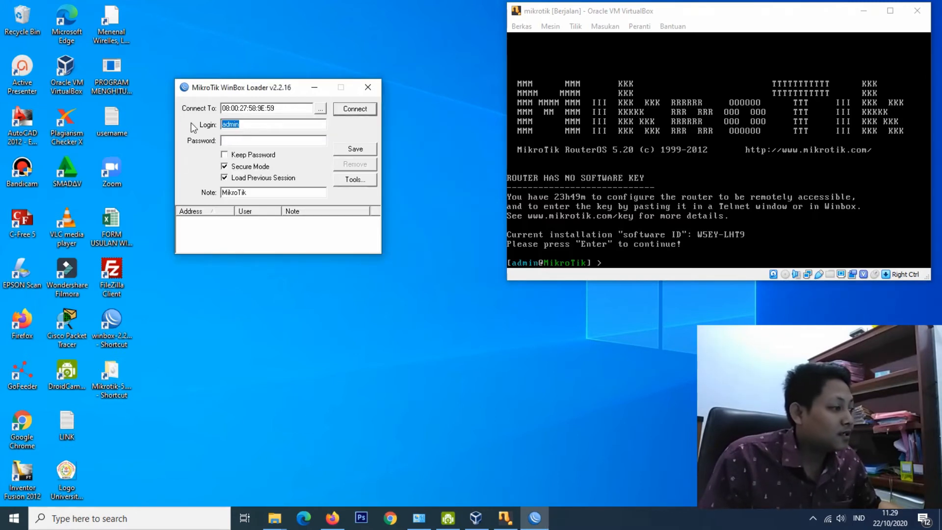
left_click(258, 141)
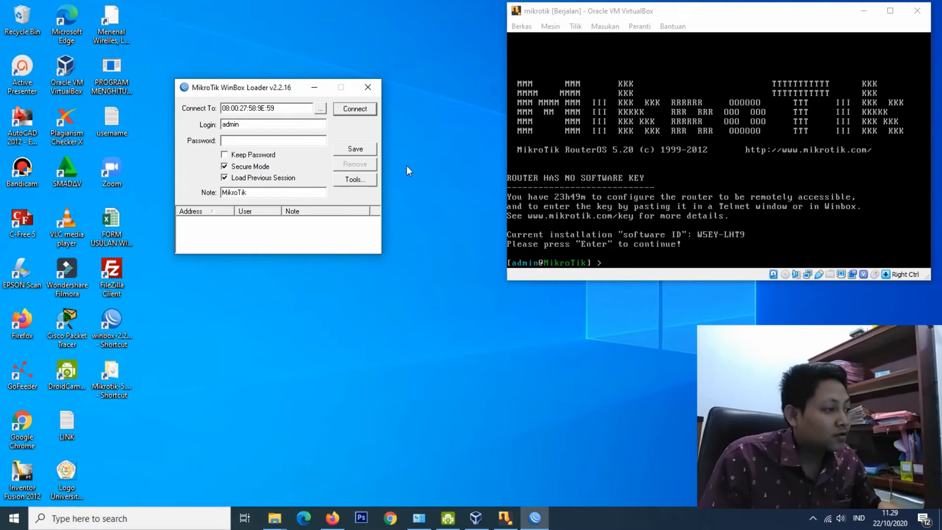
- Connect to the router and move the WinBox window and the RouterOS Welcome notice apart
left_click(341, 111)
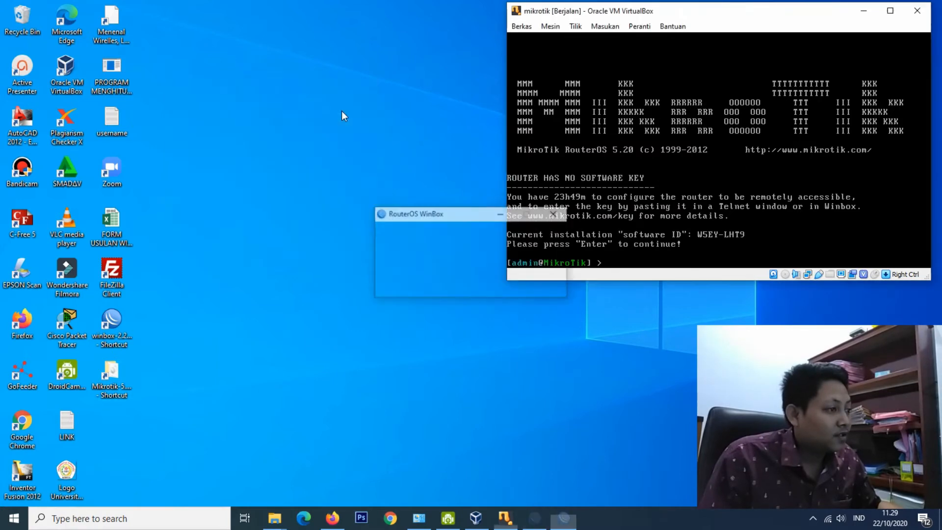
left_click_drag(411, 113, 283, 65)
left_click_drag(402, 158, 450, 318)
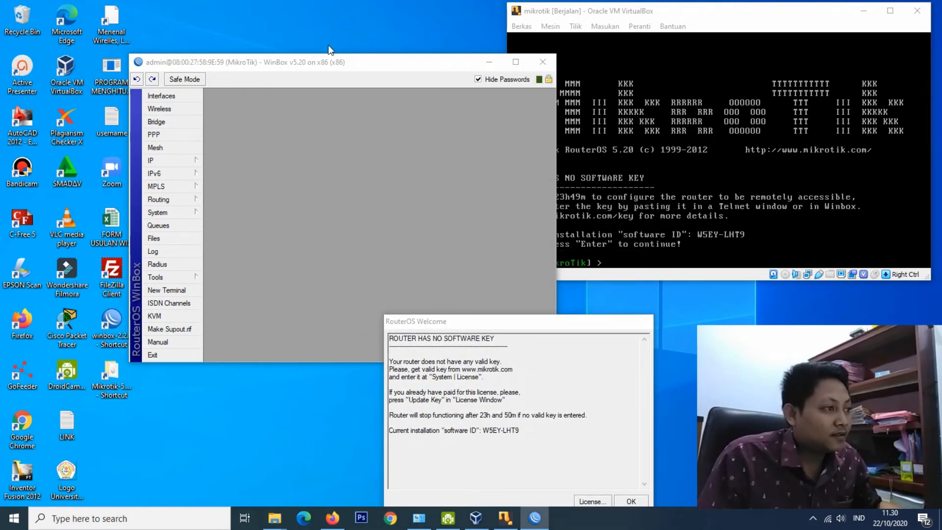
- Import the router's licence key file into RouterOS from the licença level6 folder, reached through the desktop shortcut Mikrotik-5.20_Full_Lev6
left_click_drag(337, 64, 286, 14)
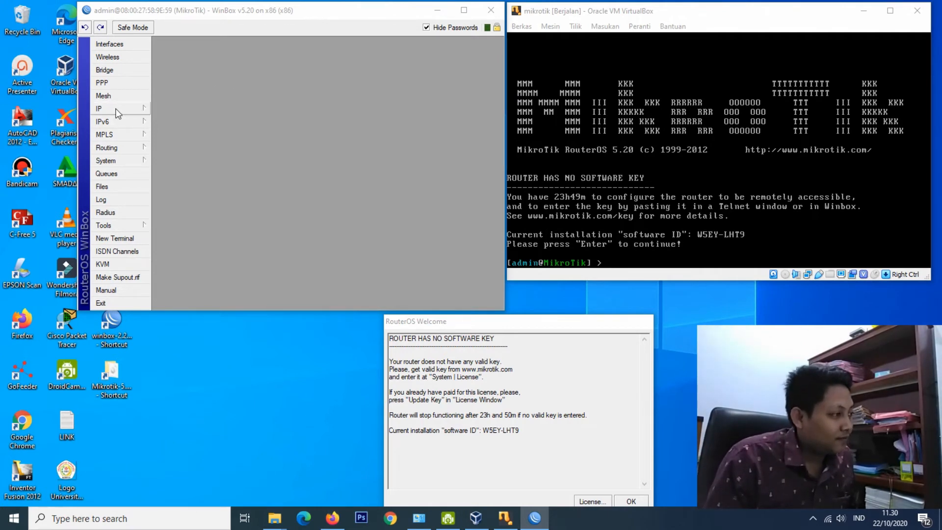
left_click(121, 163)
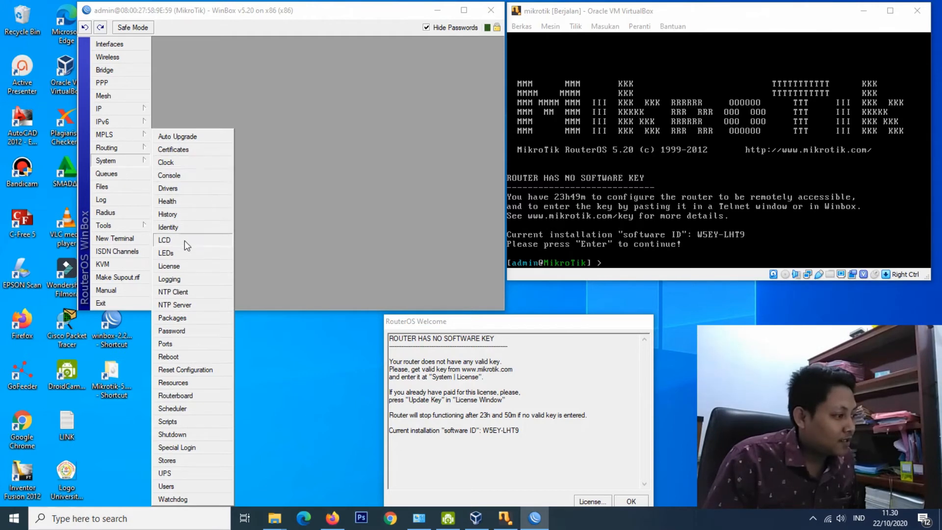
left_click(178, 266)
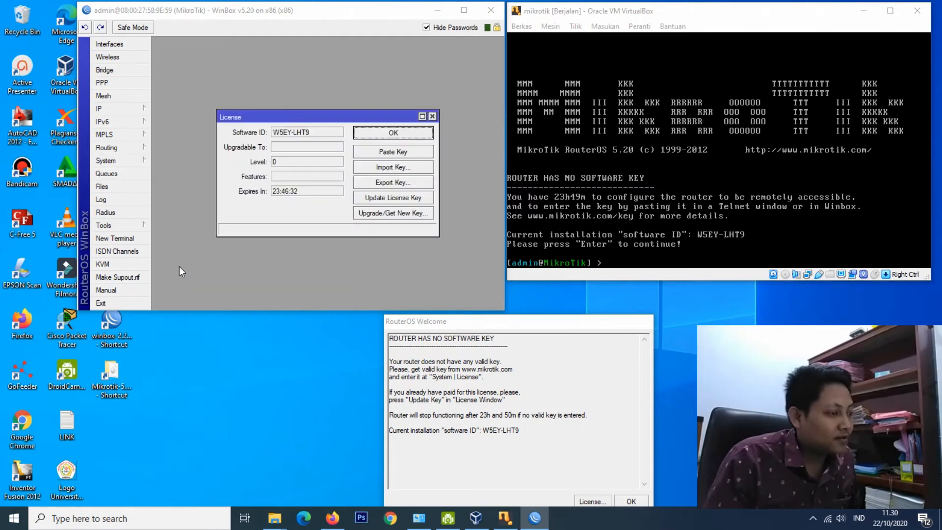
left_click(394, 166)
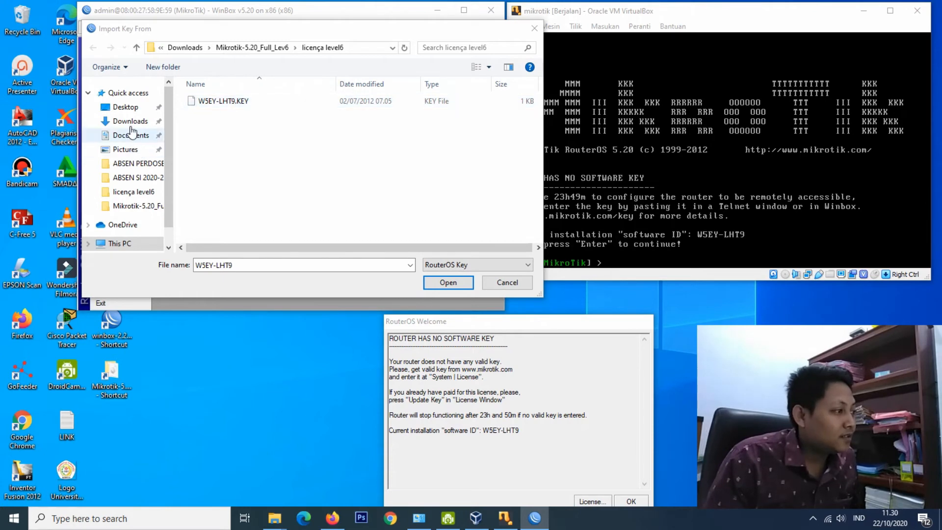
left_click(125, 107)
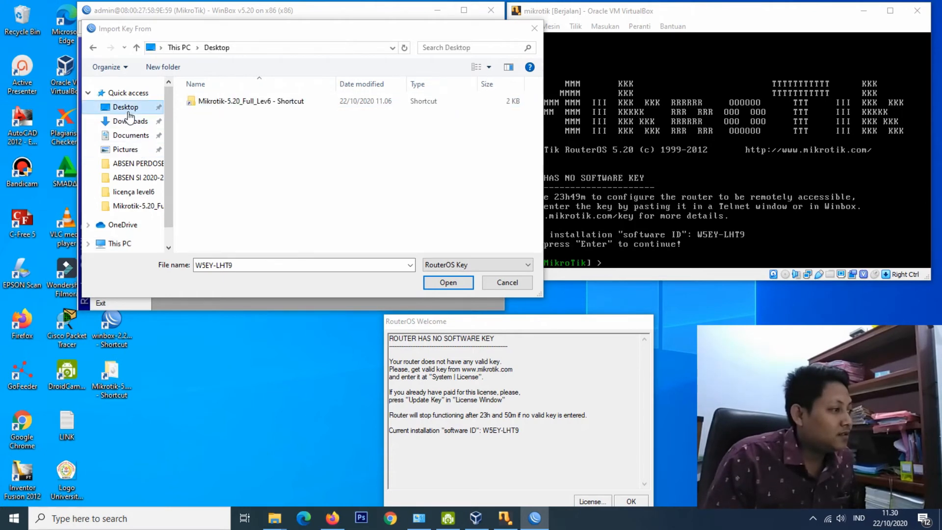
double_click(255, 102)
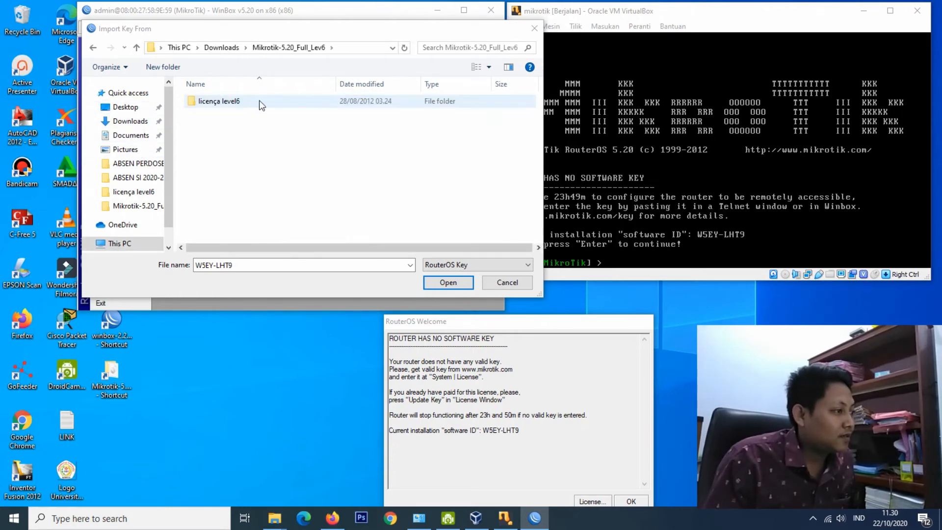
double_click(223, 101)
double_click(222, 101)
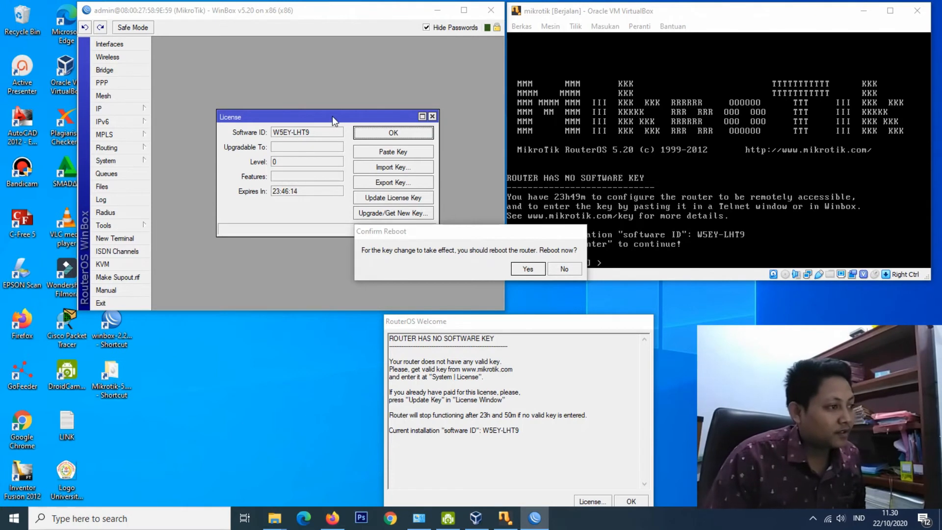
- Move the reboot confirmation clear of the mikrotik machine's window and close WinBox without answering it
left_click_drag(332, 116, 323, 87)
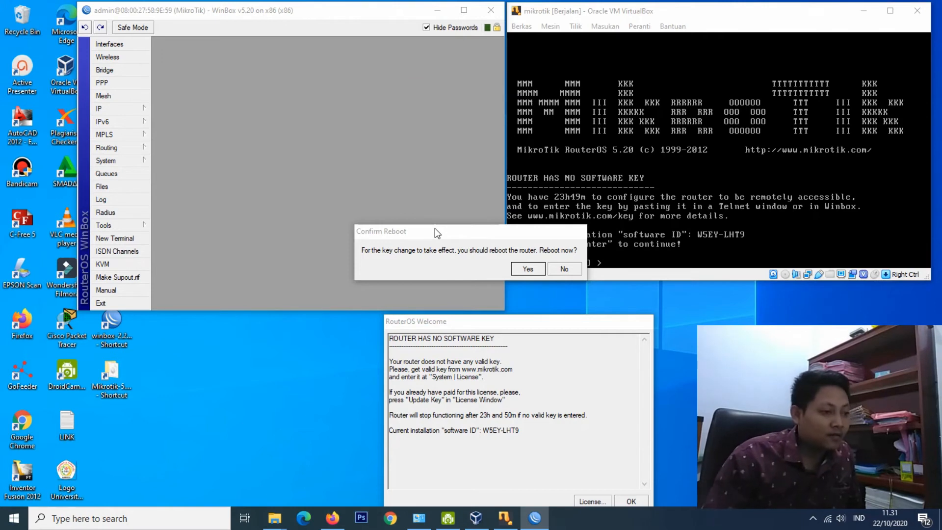
left_click_drag(434, 228, 296, 113)
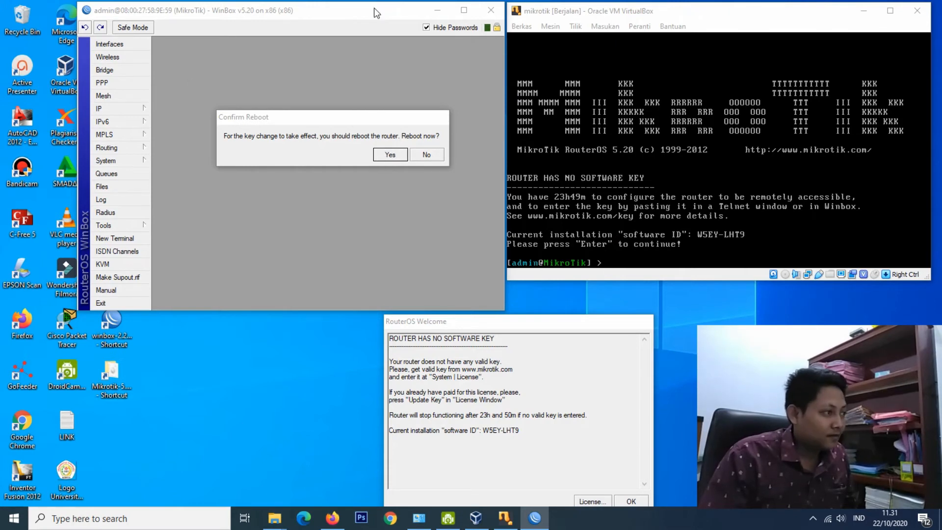
left_click_drag(374, 8, 360, 14)
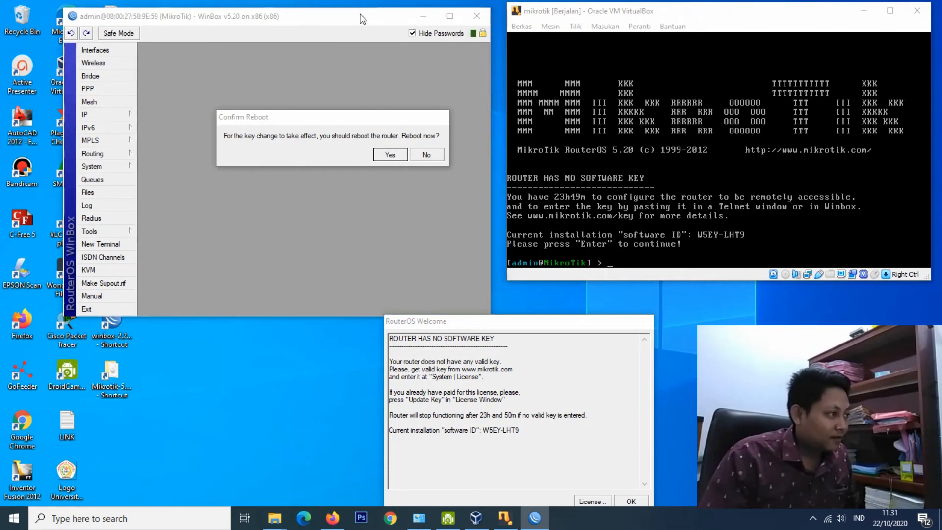
left_click(475, 17)
- Move the mikrotik virtual machine's window to the middle of the desktop and reset the machine
left_click_drag(658, 12, 439, 10)
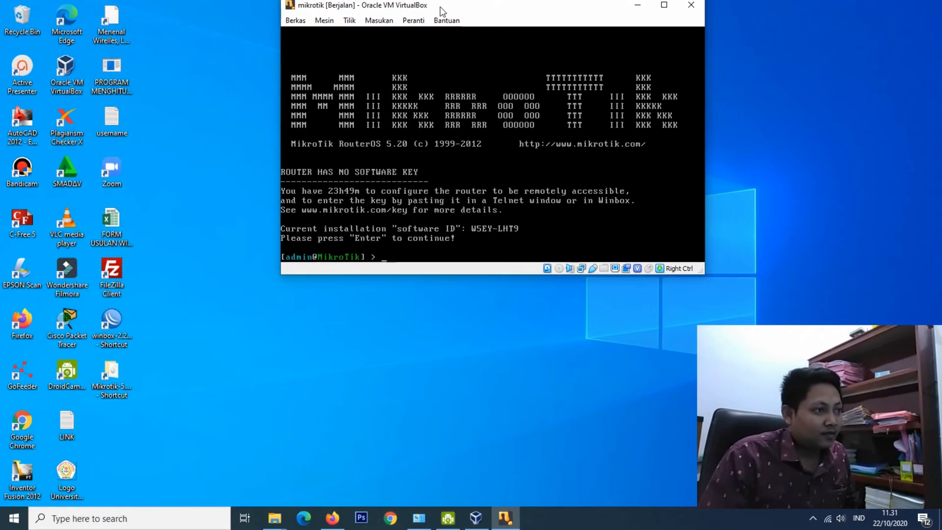
left_click(320, 26)
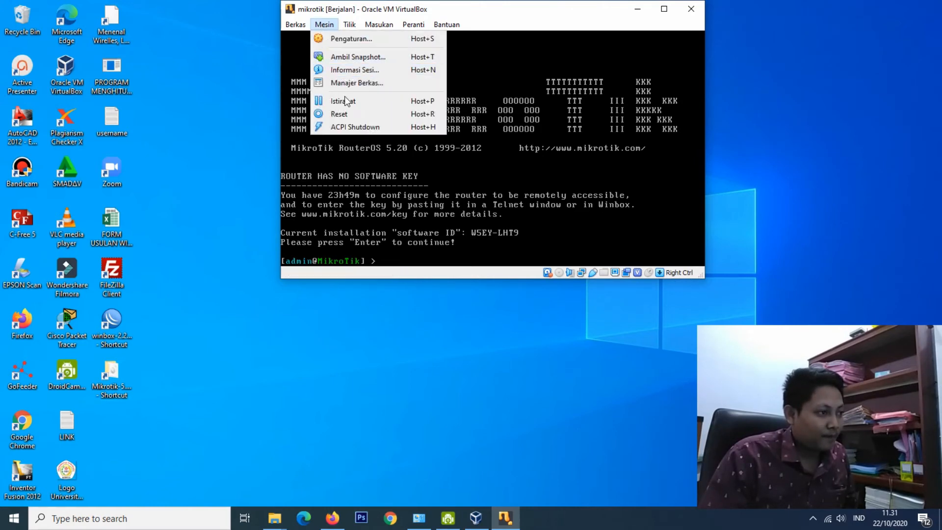
left_click(351, 116)
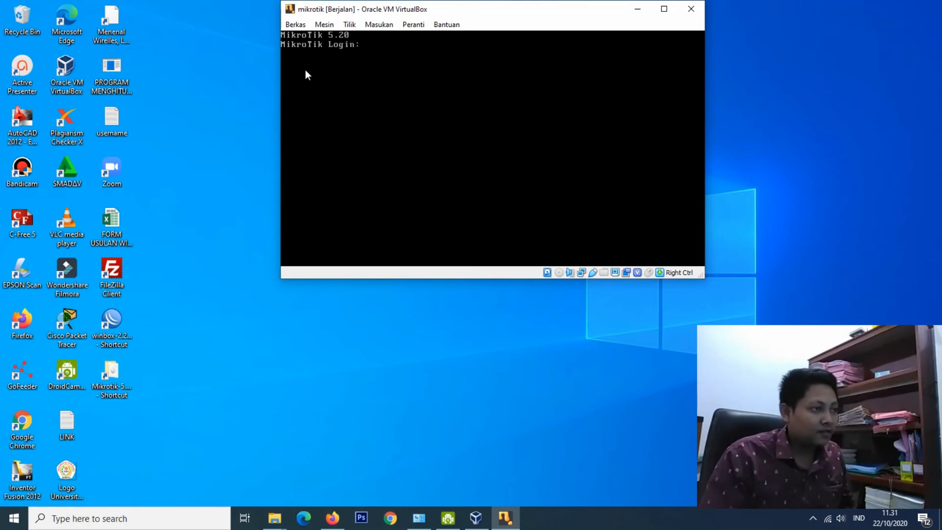
- Log in to the restarted MikroTik 5.20 console as admin with a blank password
type("admin")
key("Return")
key("Return")
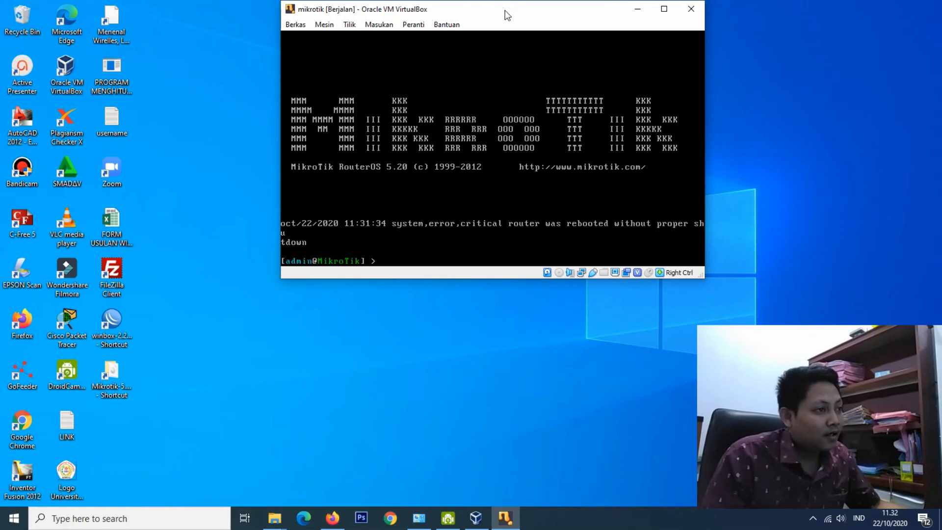
left_click_drag(501, 9, 509, 24)
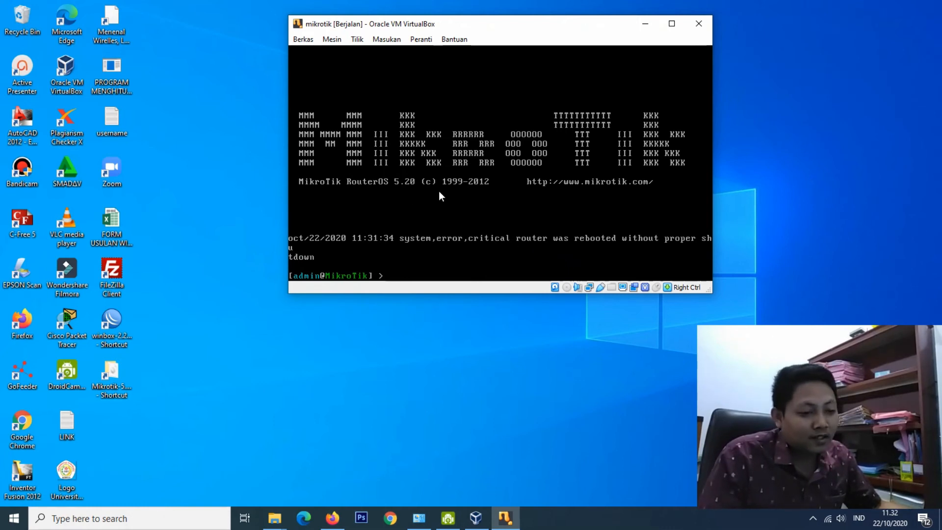
left_click_drag(501, 33, 485, 24)
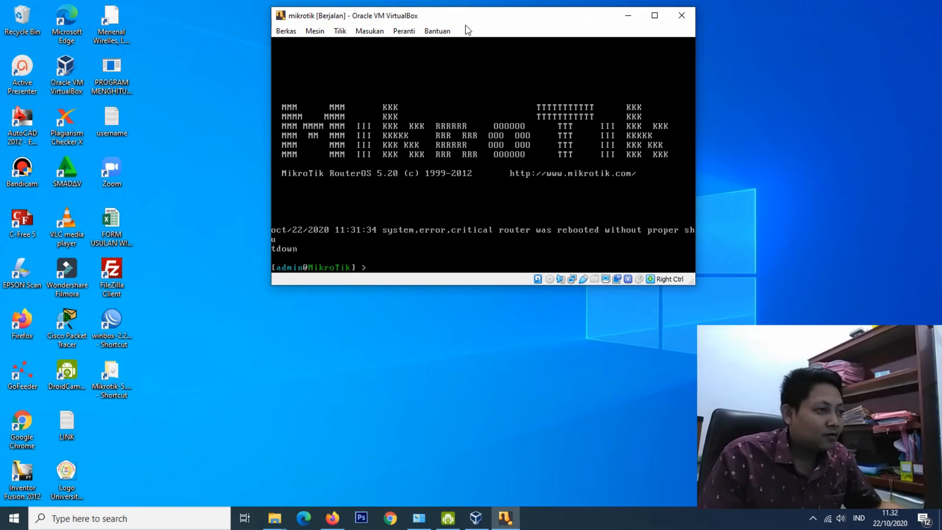
left_click_drag(478, 19, 480, 11)
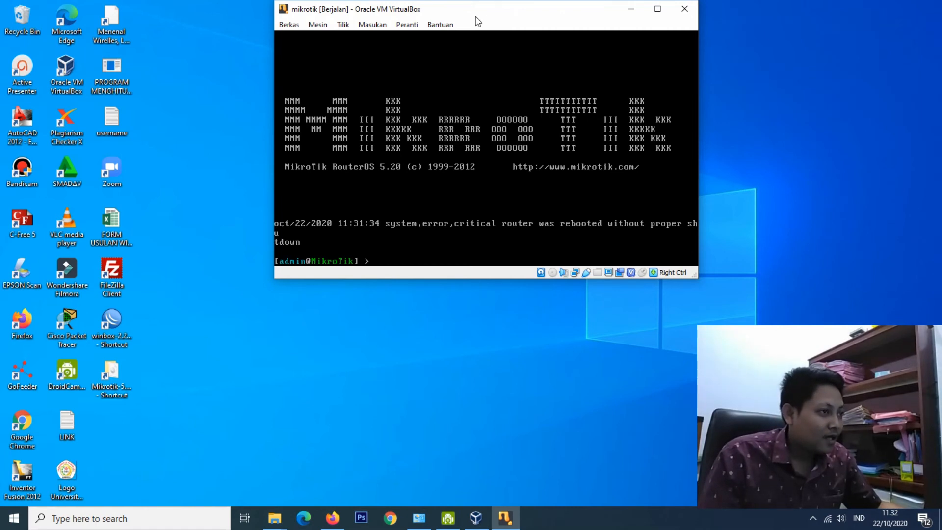
left_click_drag(471, 14, 498, 23)
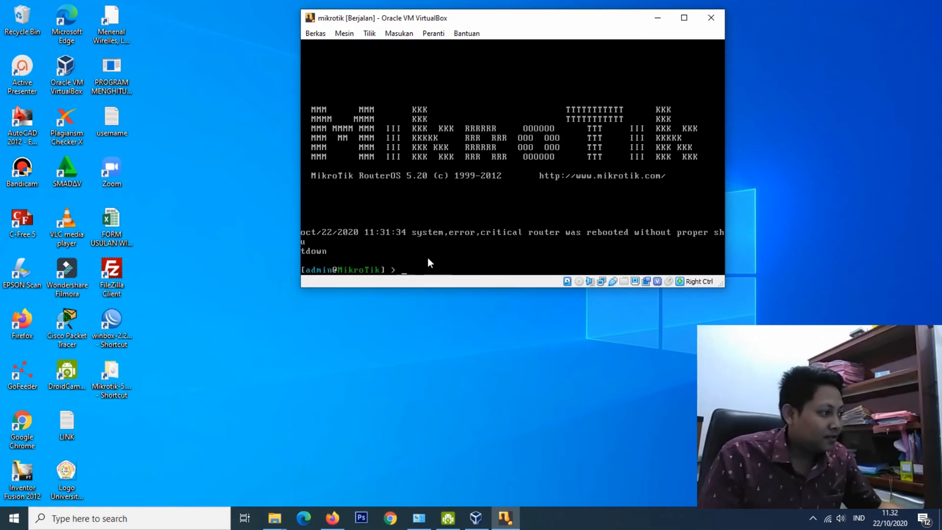
- Run WinBox from the winbox-2.2.16 desktop shortcut and connect to router 08:00:27:58:9E:59 as admin with a blank password
double_click(114, 324)
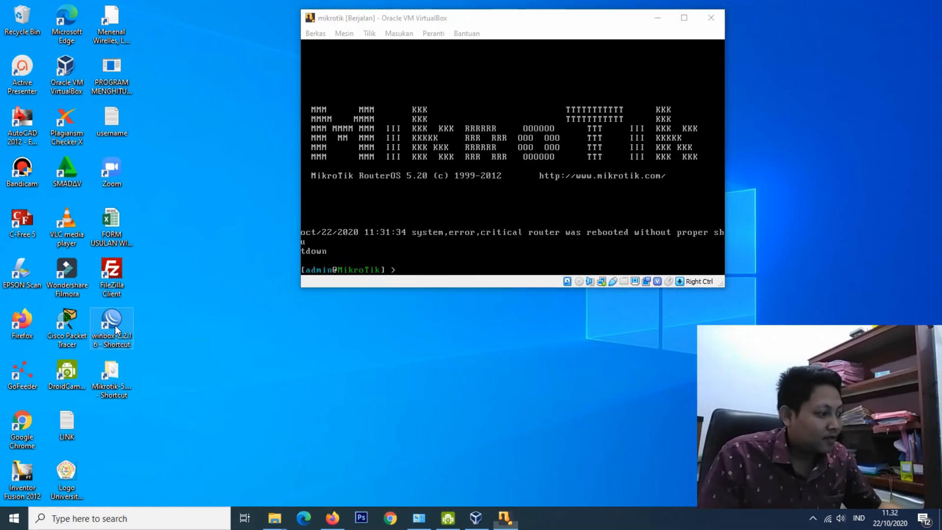
left_click_drag(463, 159, 292, 199)
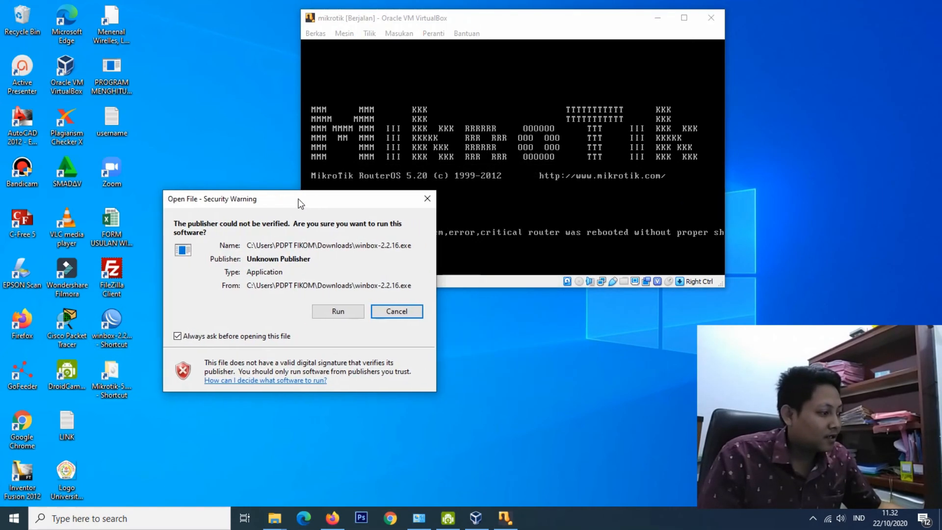
left_click(348, 316)
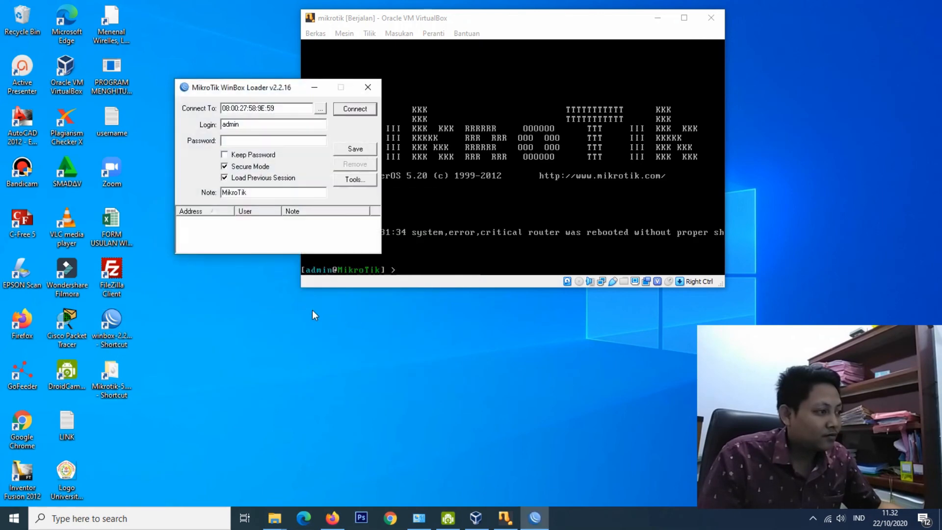
left_click(320, 109)
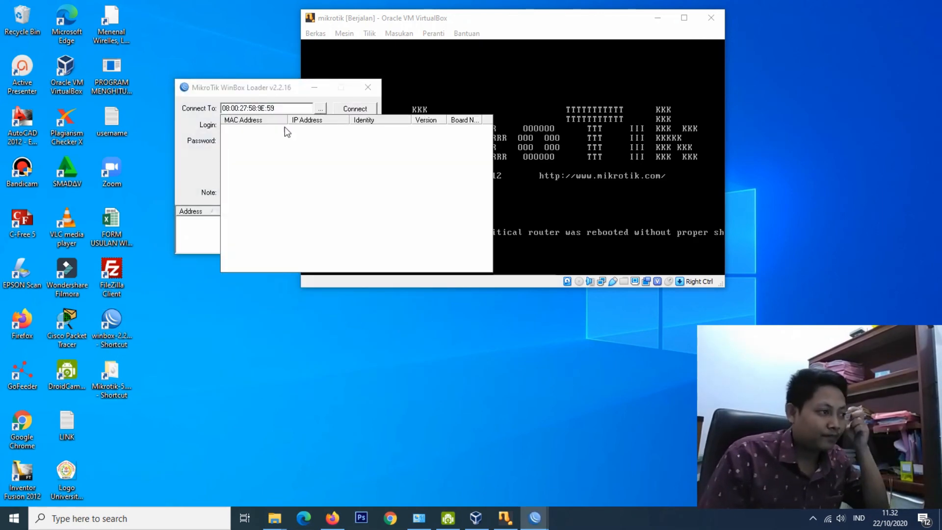
left_click(250, 131)
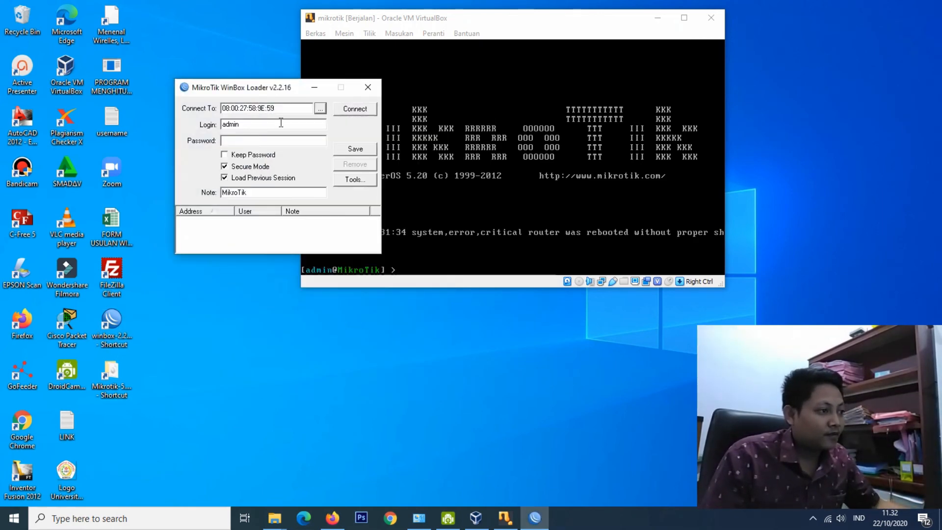
left_click(354, 110)
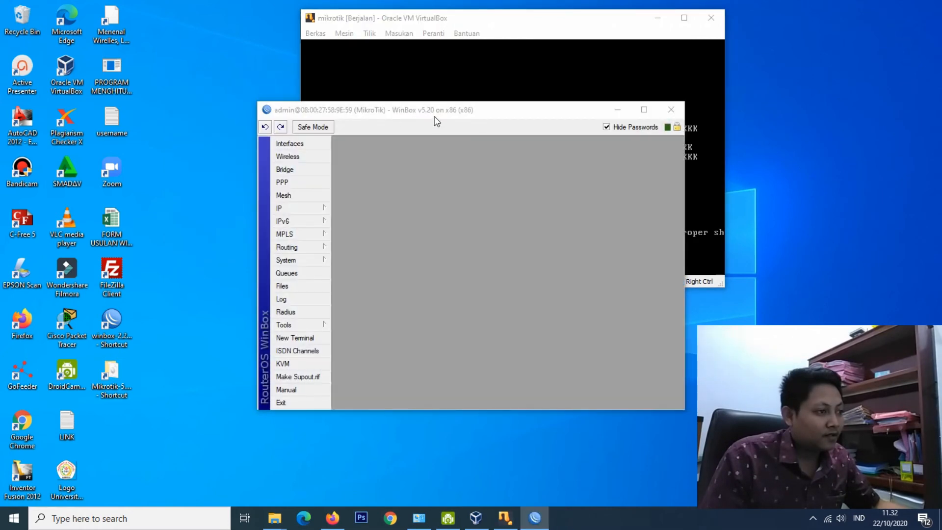
- Arrange the WinBox window and the mikrotik machine's window side by side without overlap
left_click_drag(449, 116, 274, 98)
left_click_drag(455, 16, 675, 28)
left_click_drag(314, 93, 301, 38)
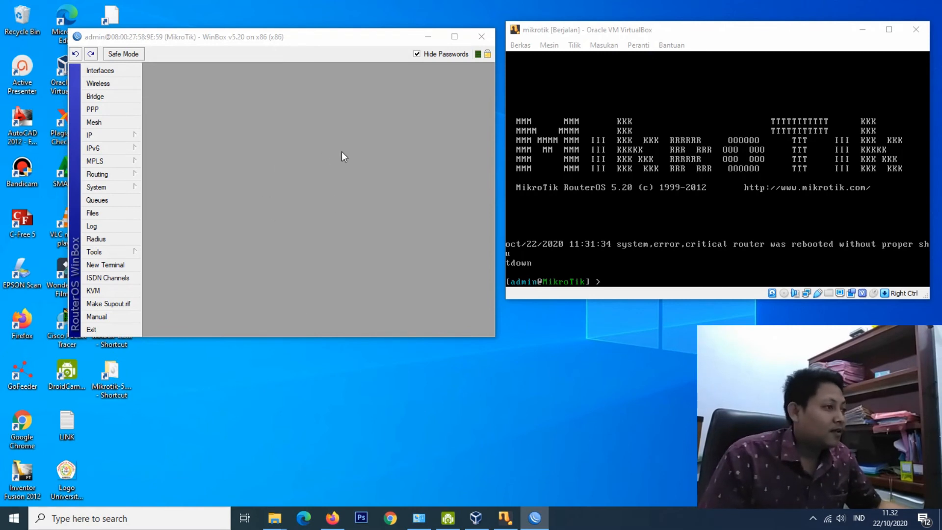
left_click_drag(316, 40, 319, 35)
left_click_drag(324, 31, 326, 33)
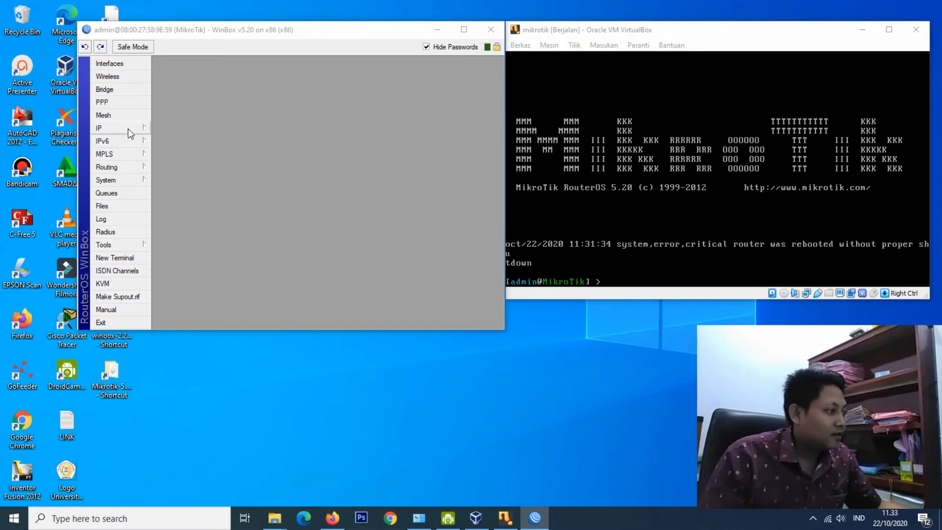
- Examine the router's Interface List, and view the Wireless Tables window before closing it
left_click(112, 64)
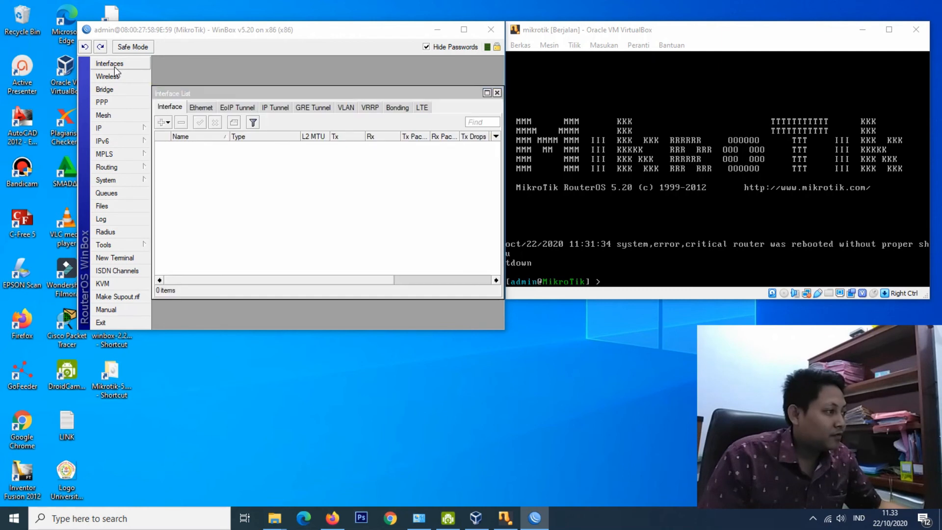
left_click_drag(263, 94, 265, 65)
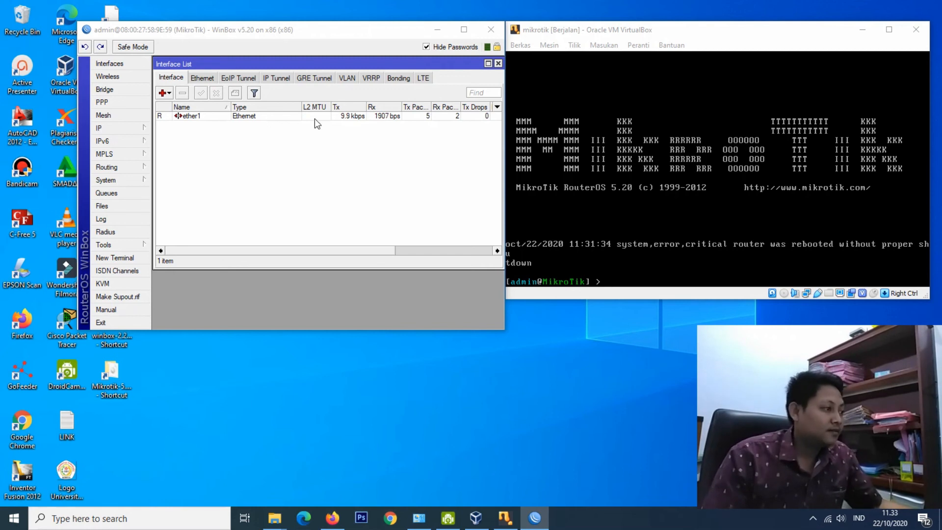
left_click(114, 77)
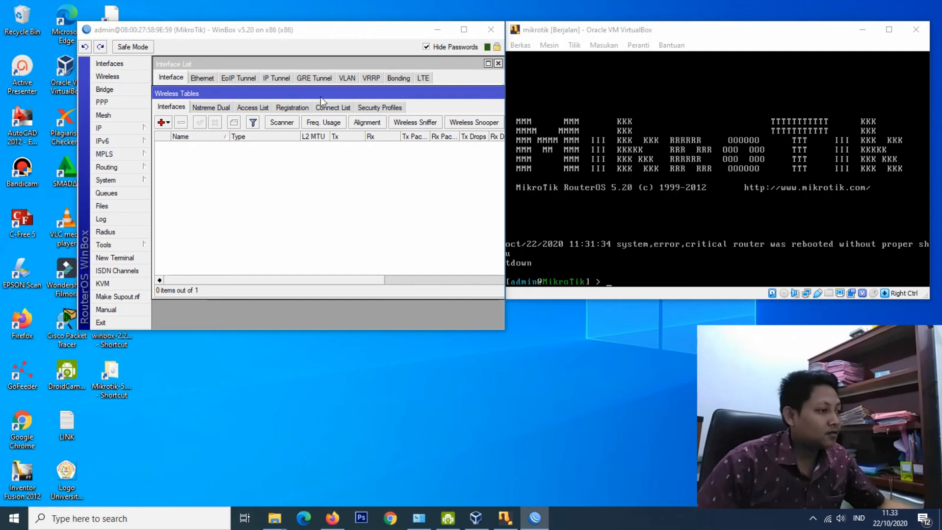
left_click_drag(320, 96, 321, 81)
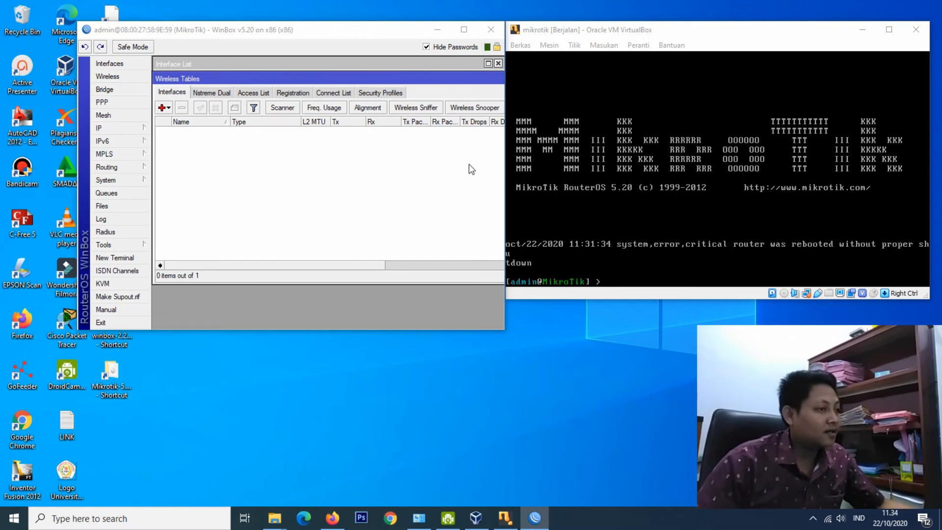
left_click_drag(441, 79, 346, 105)
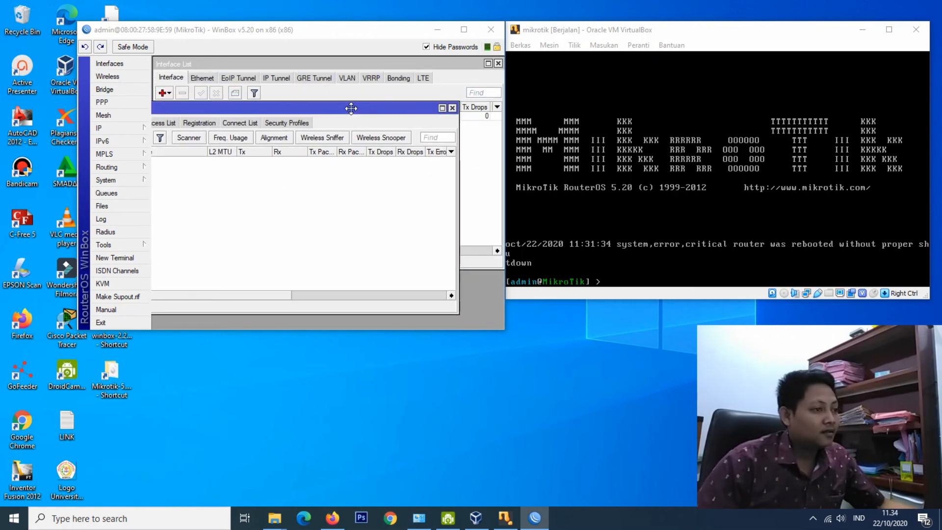
left_click(452, 108)
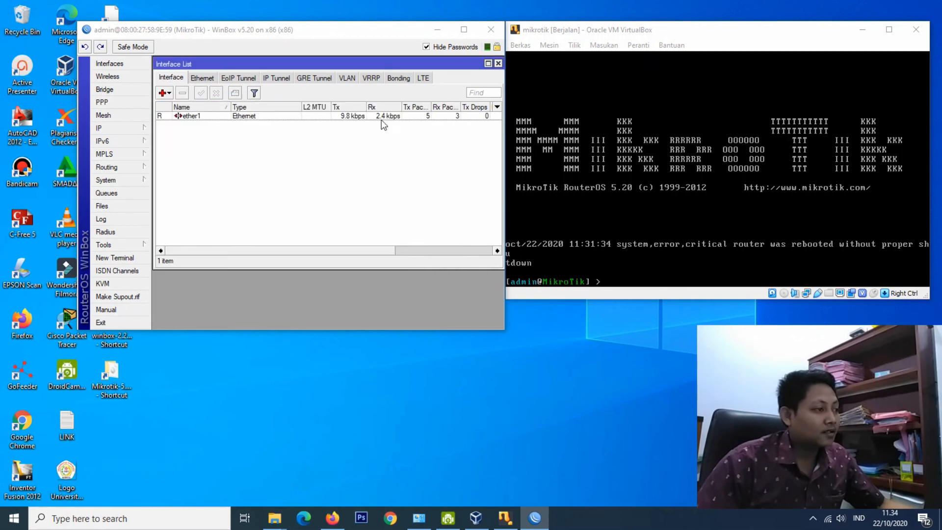
- Open the Bridge window and move it over the Interface List to examine its entries
left_click(110, 90)
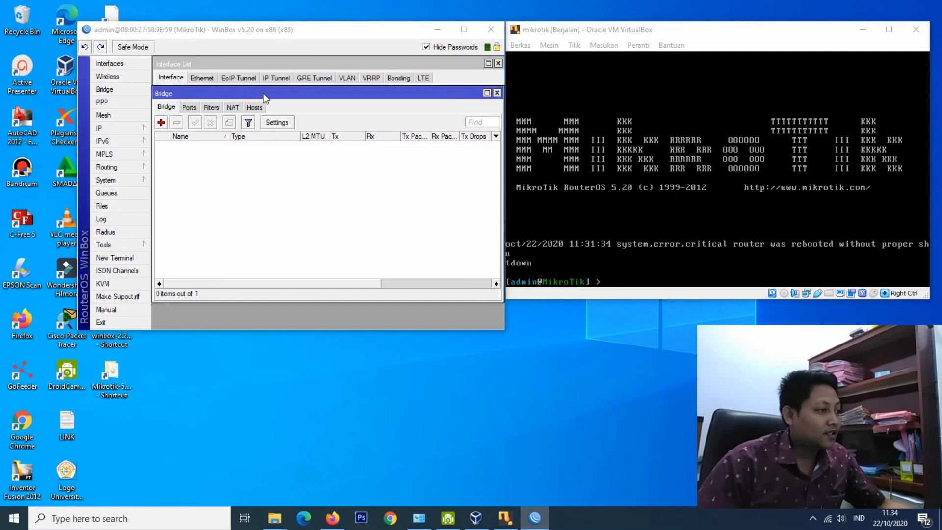
left_click_drag(264, 95, 275, 96)
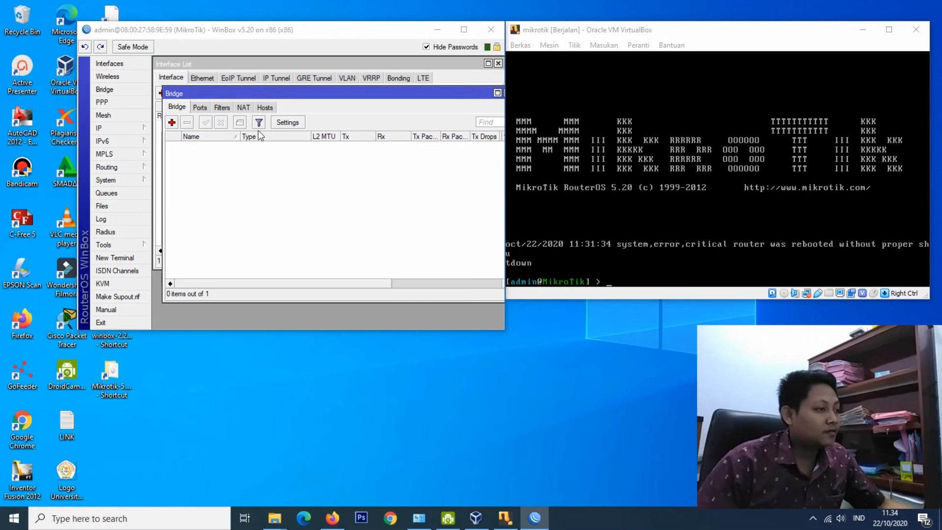
left_click_drag(308, 93, 298, 69)
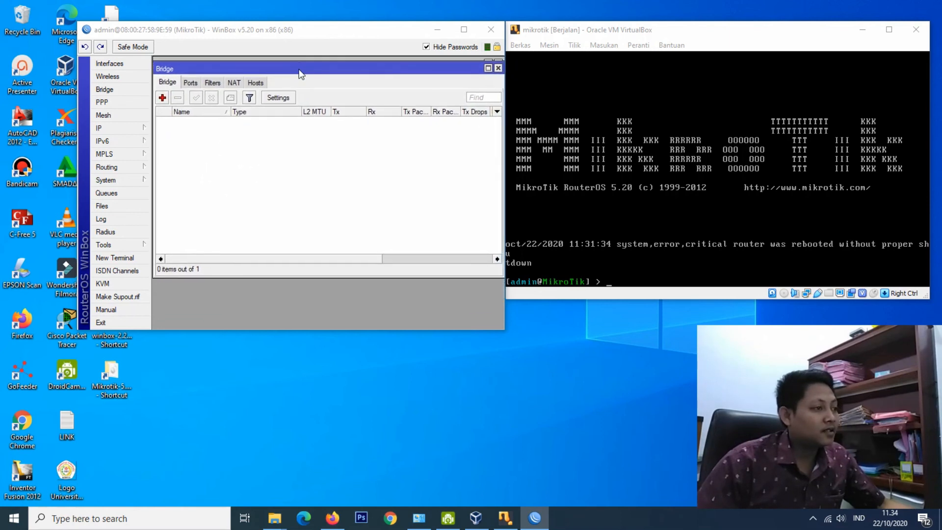
- Close the Bridge and Interface List windows and shift the WinBox window slightly away from the mikrotik machine's window
left_click(498, 69)
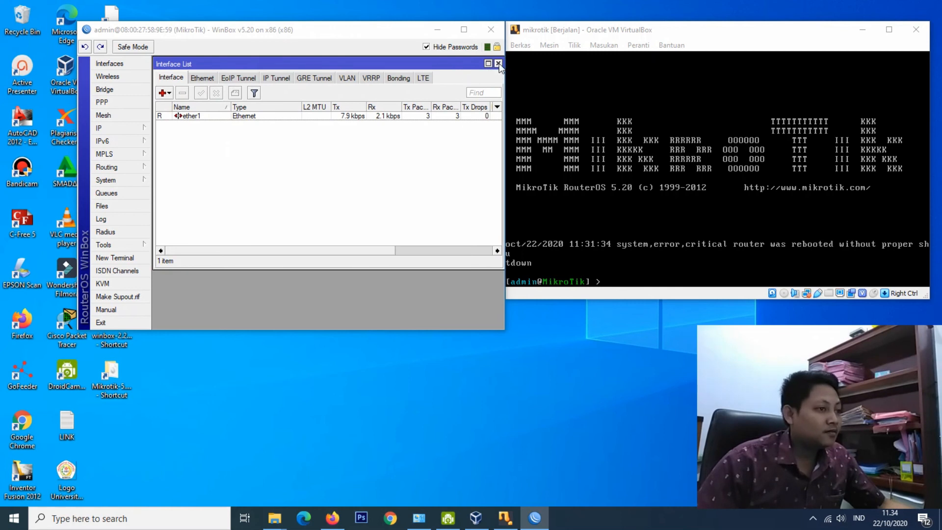
left_click(497, 62)
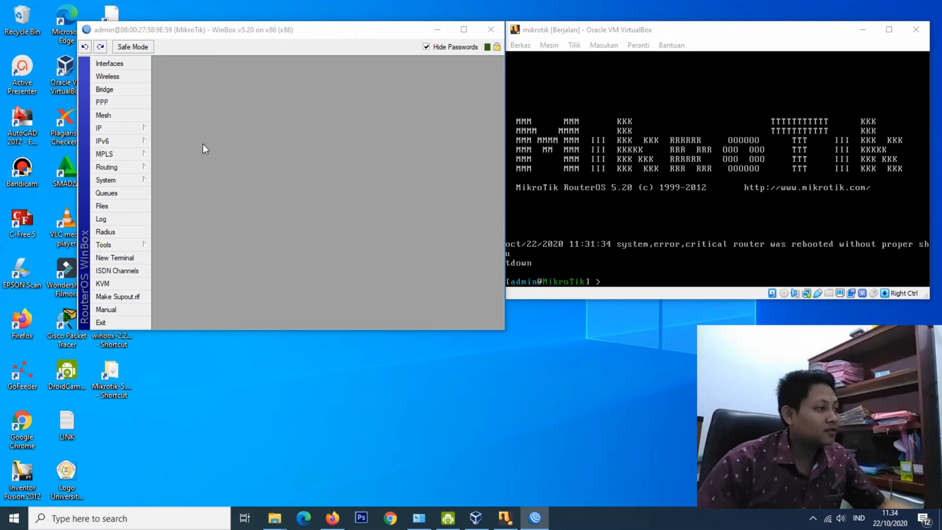
left_click_drag(291, 32, 282, 33)
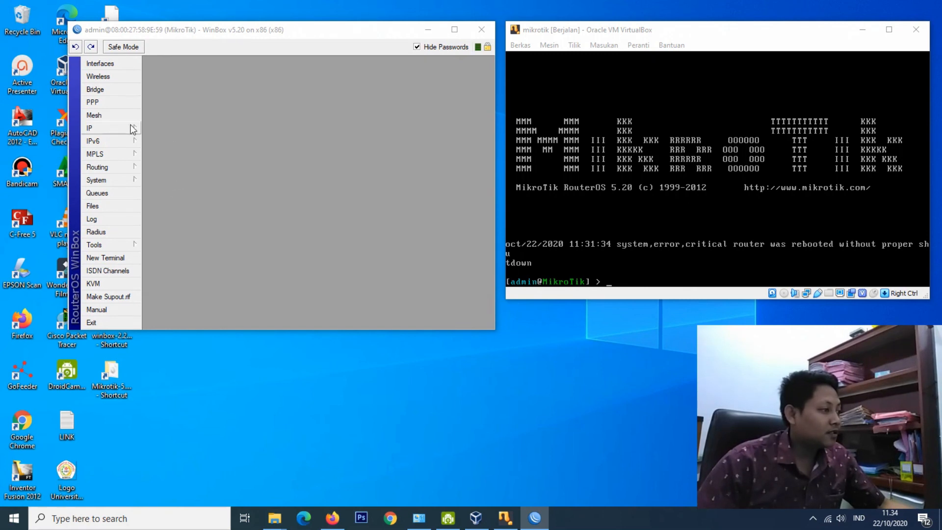
- Examine the router's IP configuration options without opening any, and move the WinBox window back beside the mikrotik machine's window
left_click(96, 128)
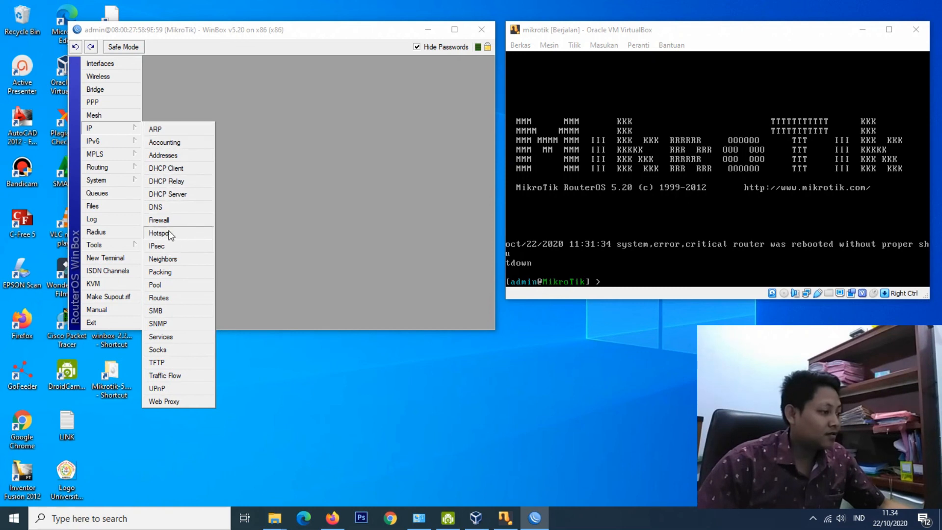
left_click(282, 125)
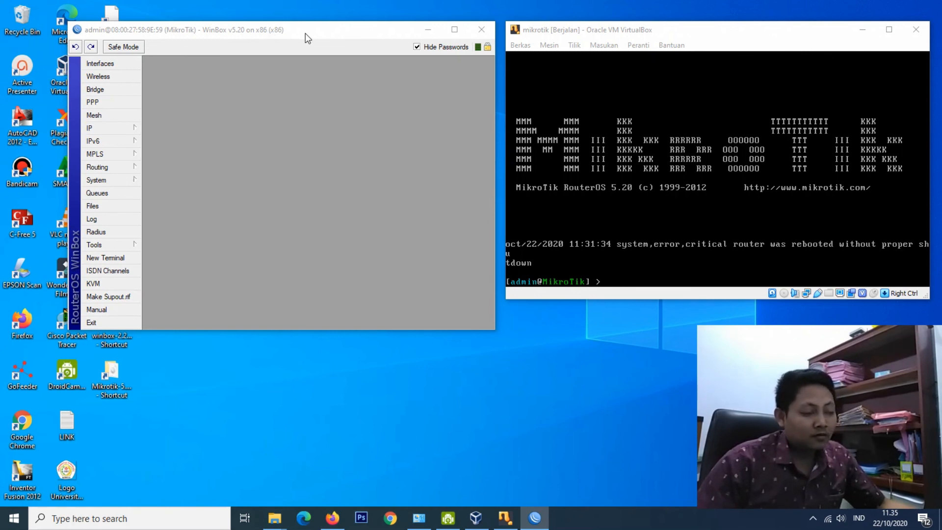
left_click_drag(305, 34, 315, 33)
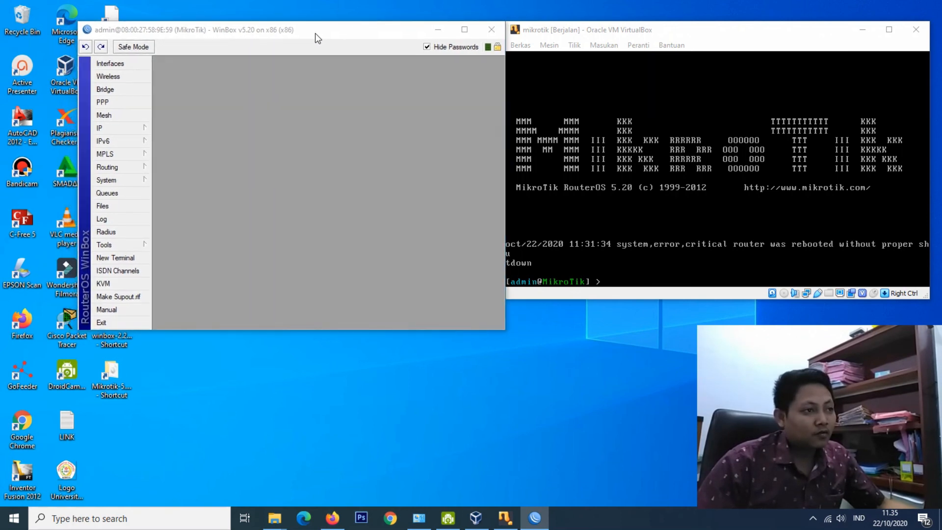